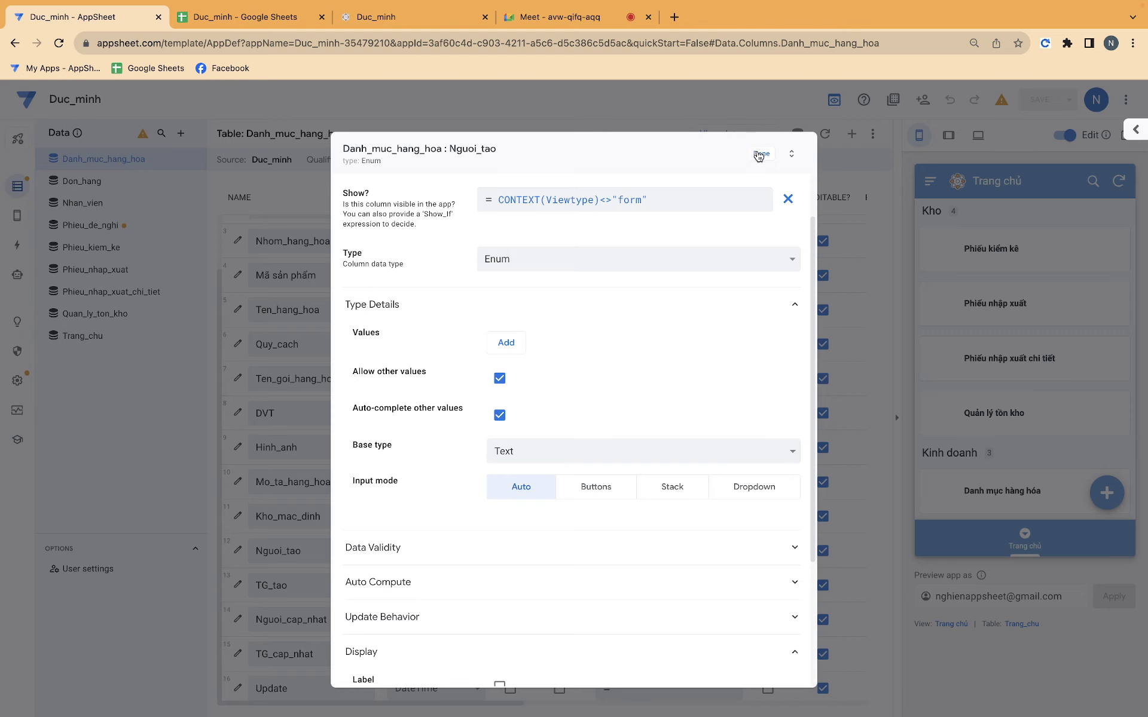
Change Nguoi_tao's base type to Ref, referencing the Nhan_vien table
left_click(760, 153)
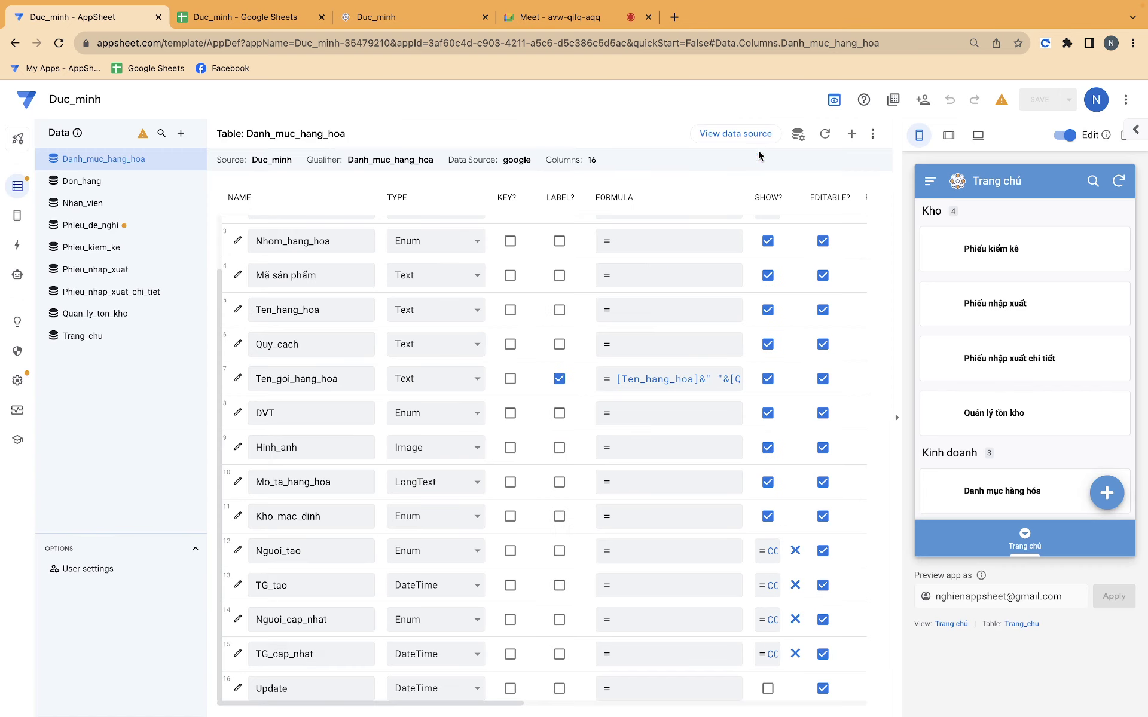
left_click(237, 551)
scroll(512, 456, "down", 1)
left_click(512, 456)
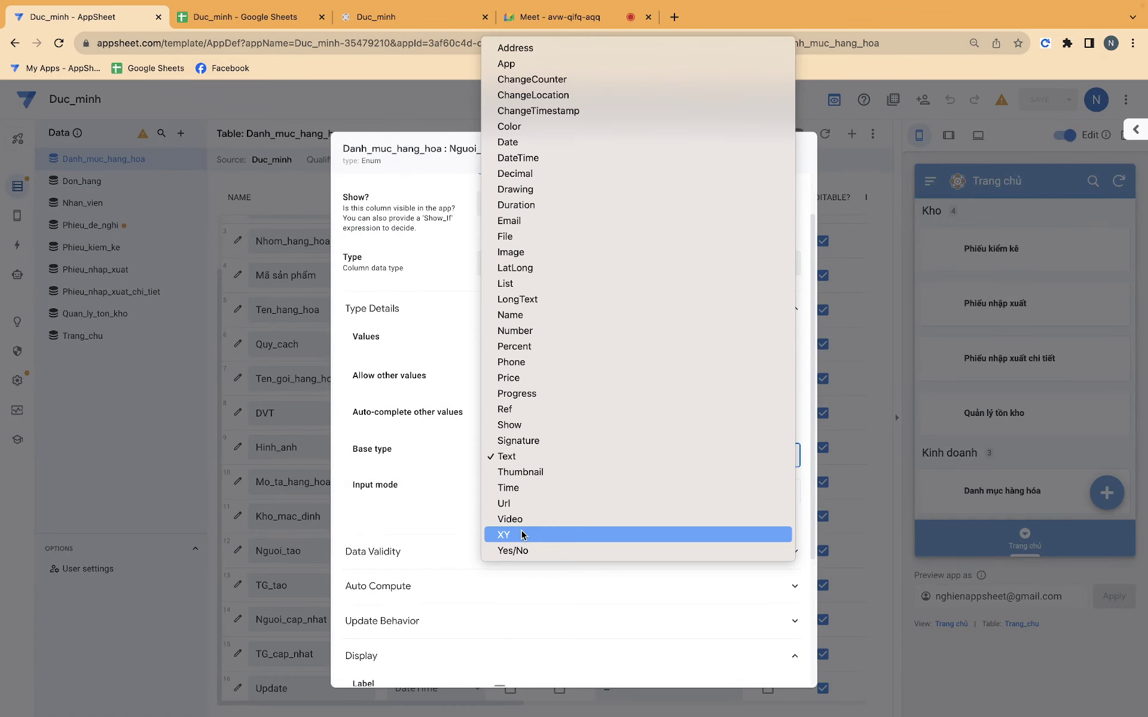
left_click(522, 409)
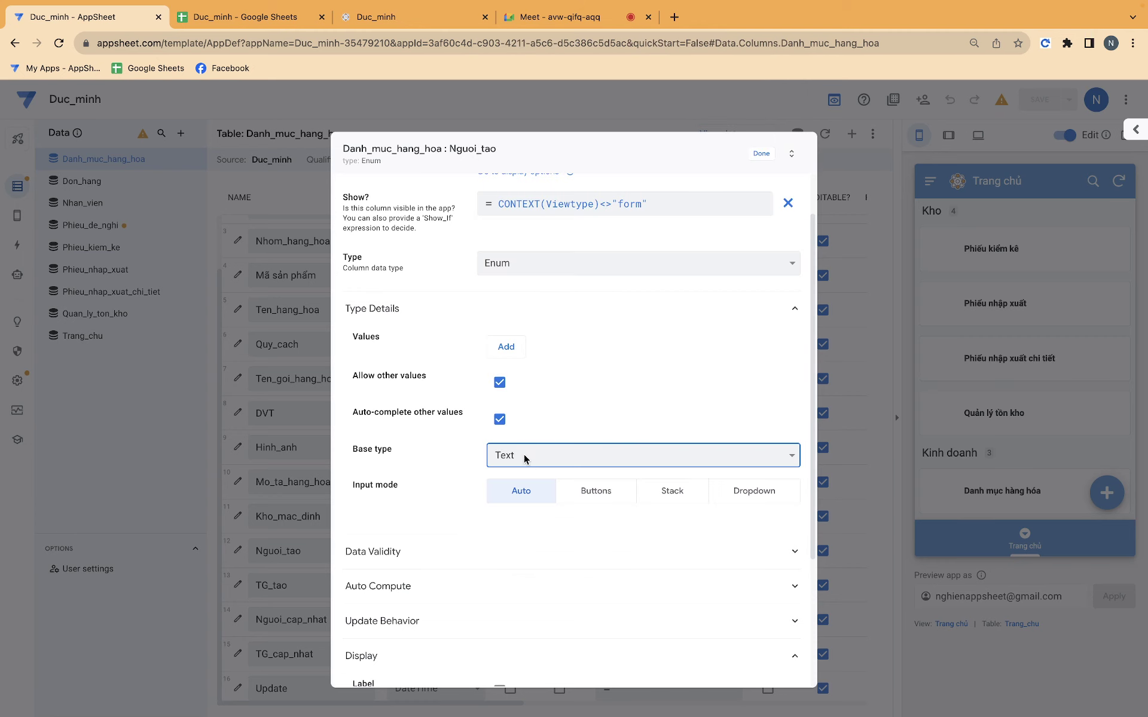
left_click(526, 526)
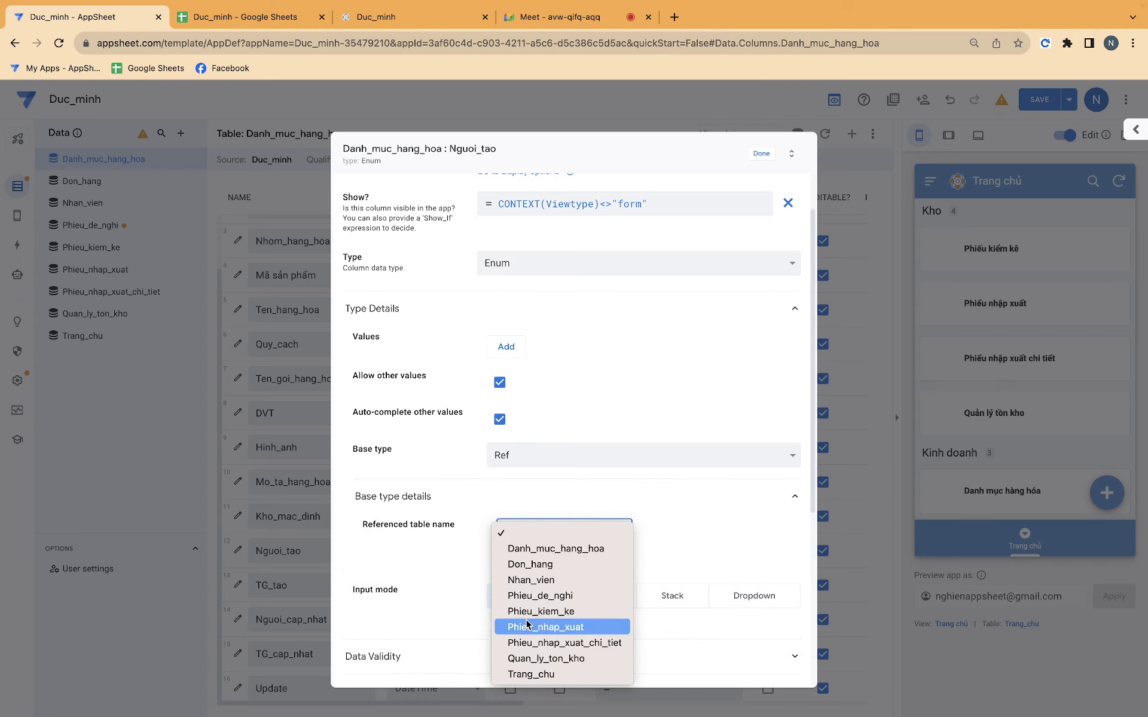
left_click(584, 402)
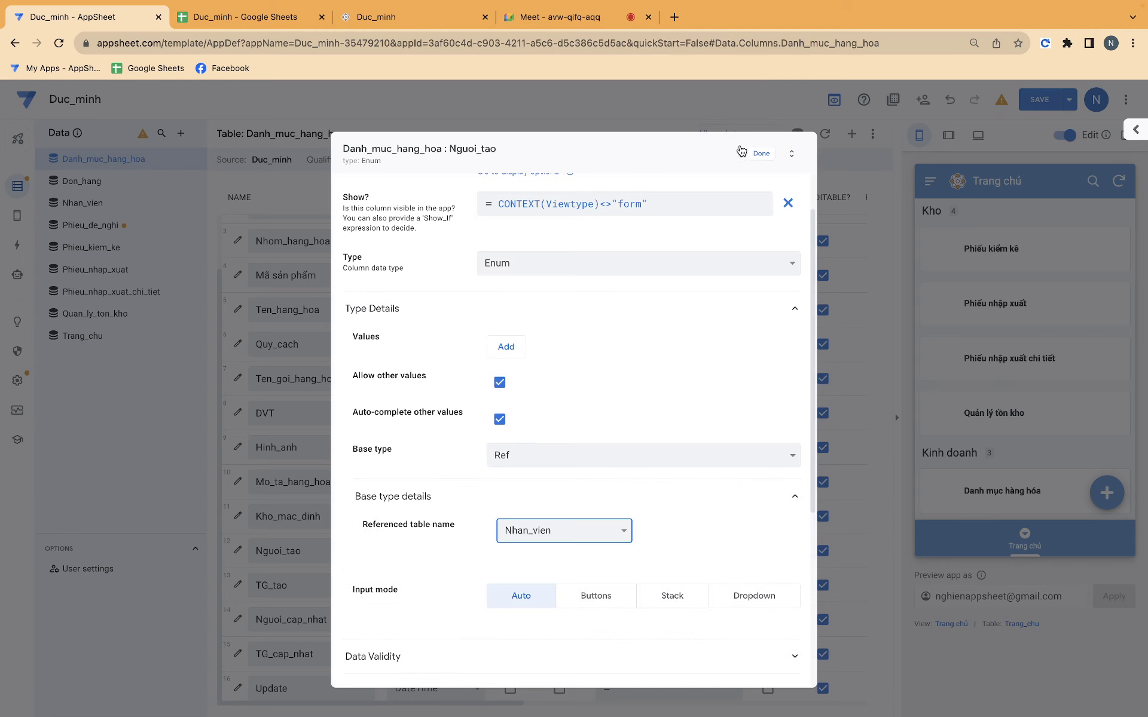
left_click(761, 153)
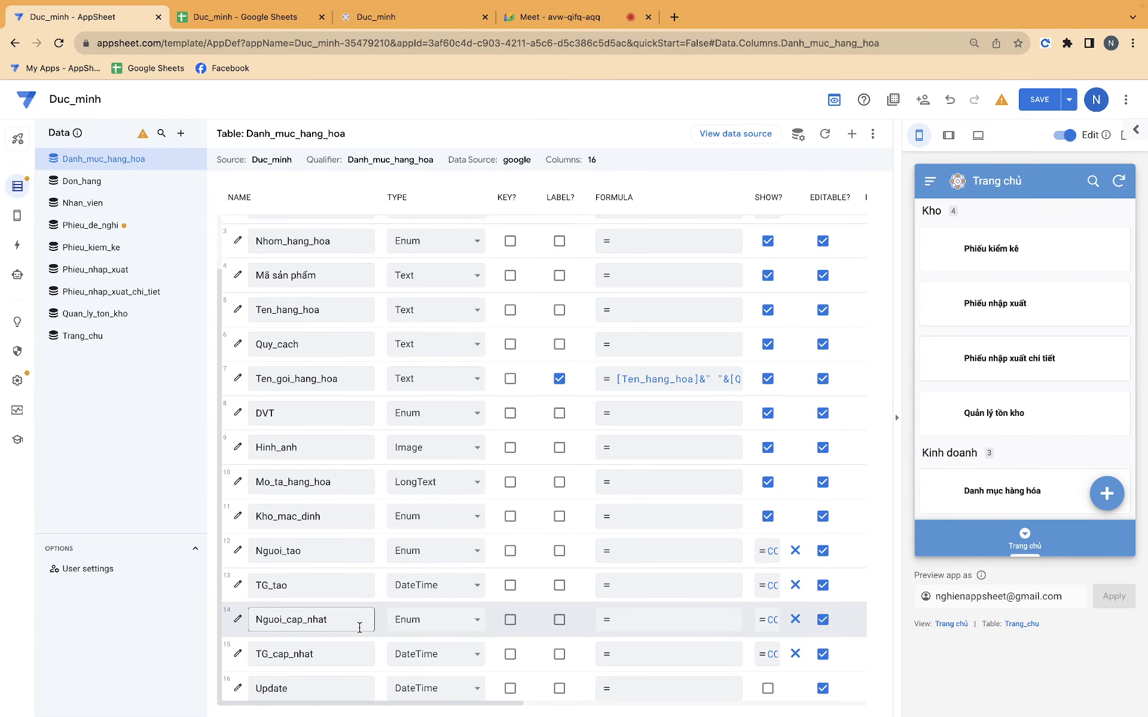
left_click(237, 619)
Switch Nguoi_cap_nhat's base type from Text to Ref and close its settings
scroll(538, 485, "down", 1)
left_click(538, 507)
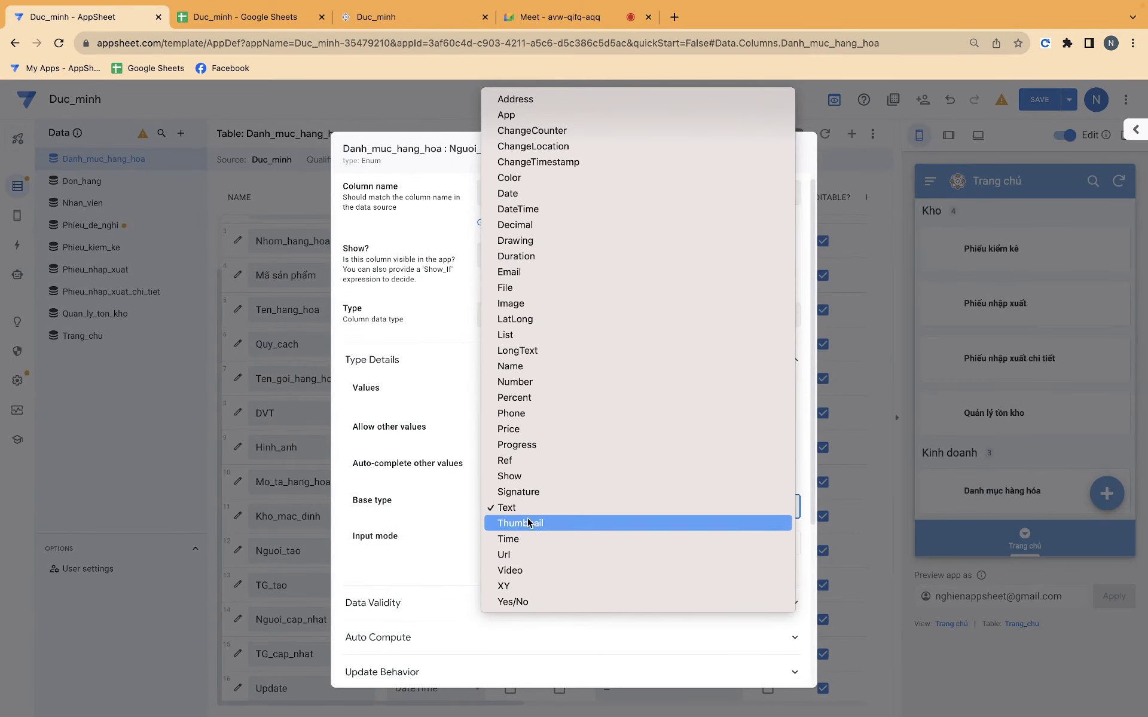
left_click(547, 468)
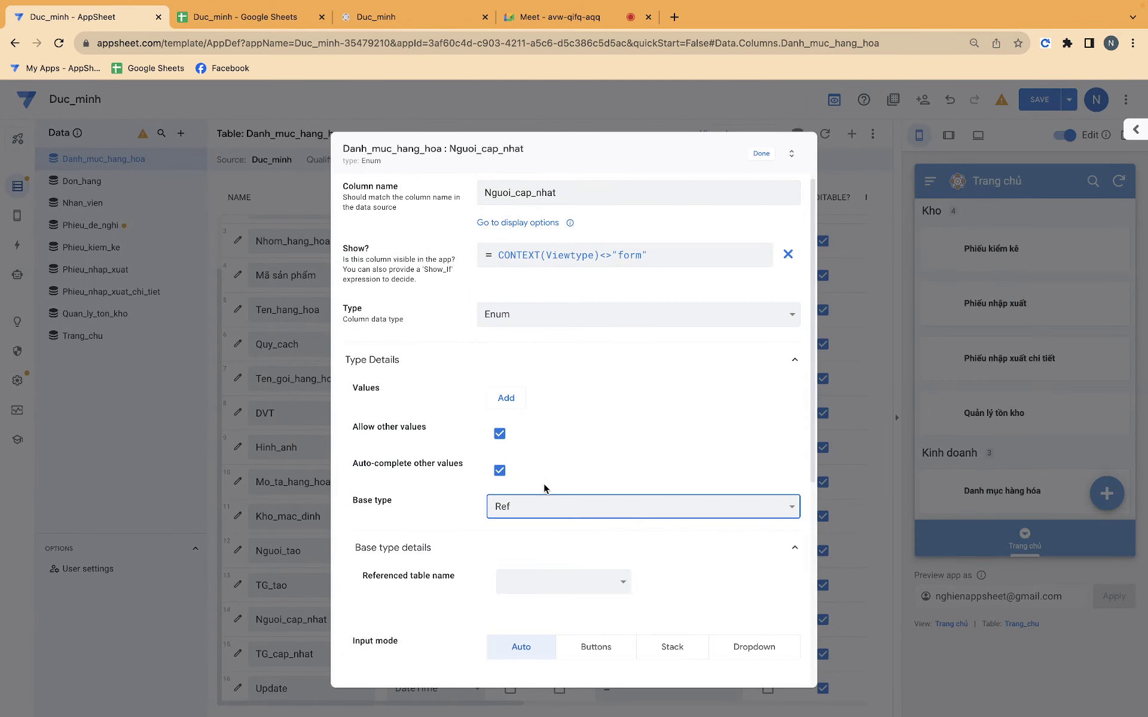
left_click(530, 584)
left_click(531, 631)
left_click(760, 153)
scroll(538, 418, "right", 5)
Set Nguoi_tao's initial value formula to USERSETTINGS(ID)
left_click(710, 548)
type("u")
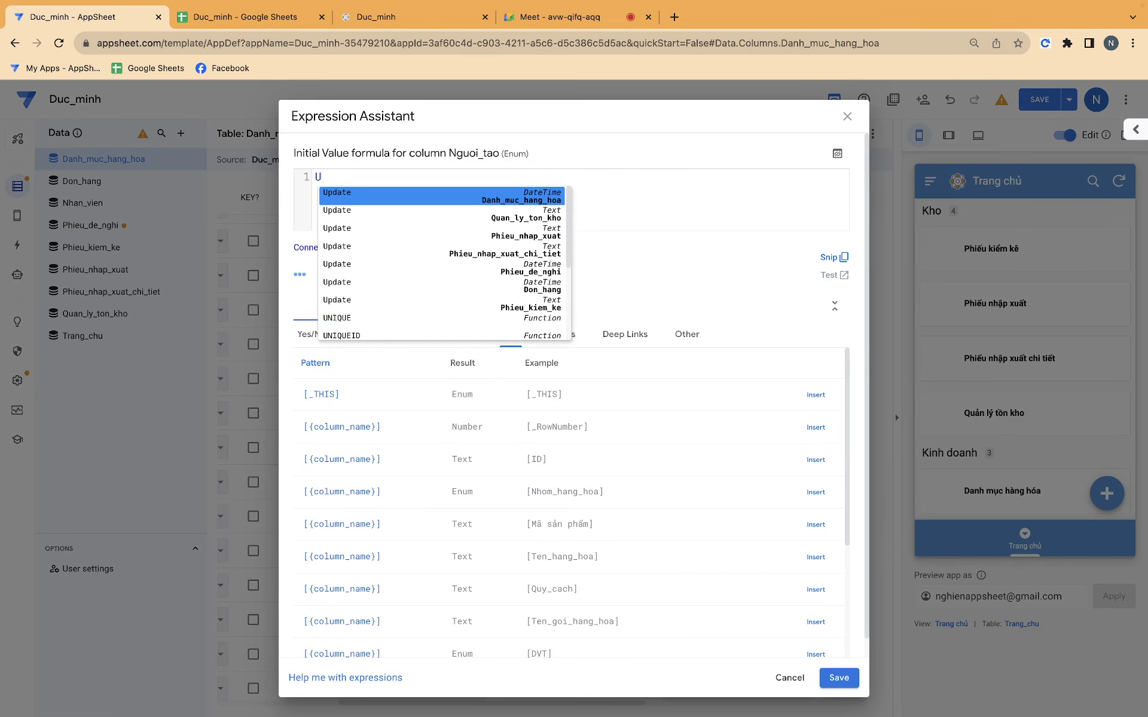
type("ser")
key("Down")
key("Down")
key("Down")
key("Return")
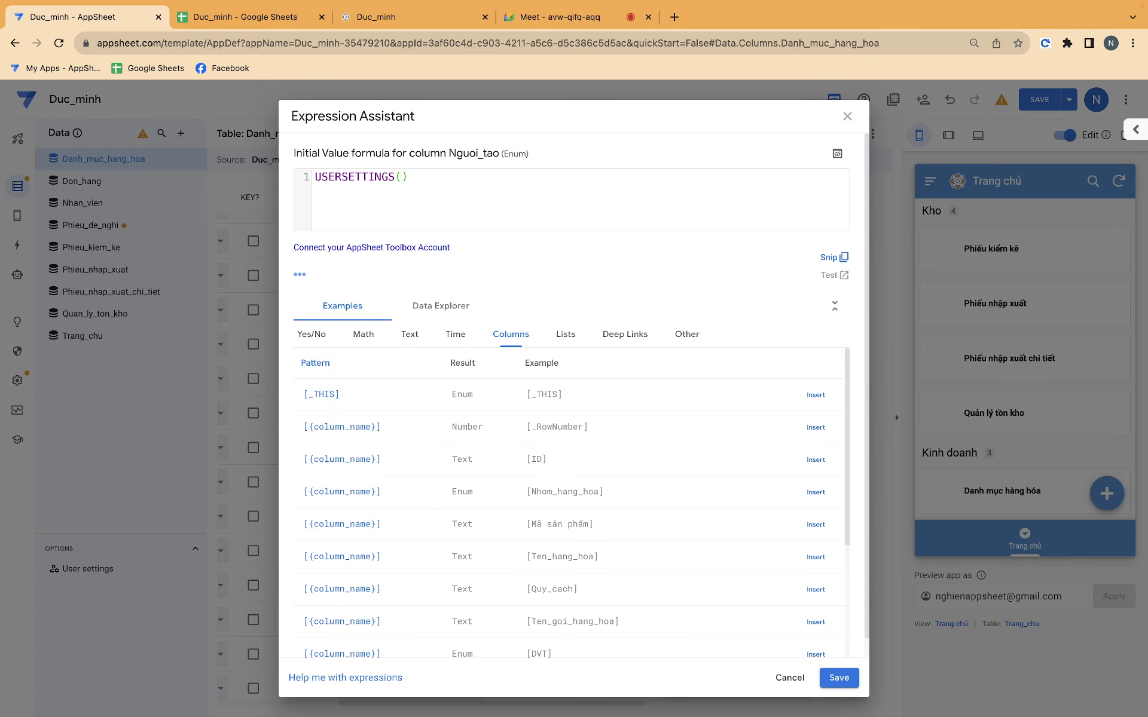
type("ID")
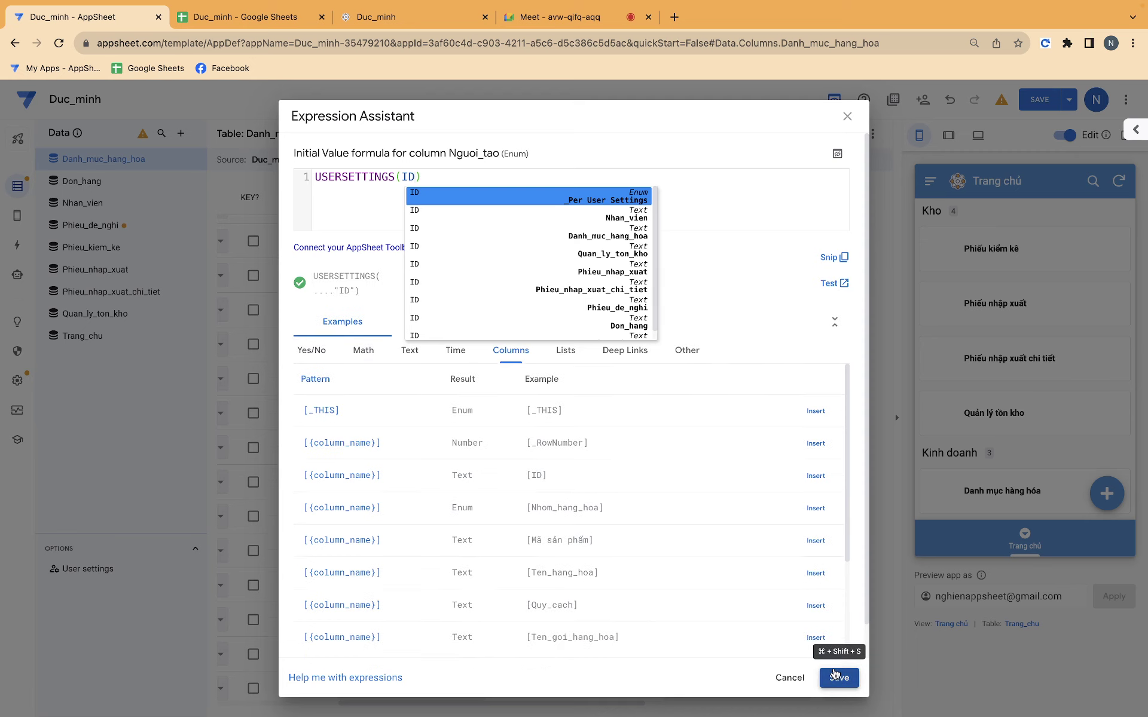
left_click(839, 678)
Check TG_cap_nhat's NOW() formula and save the app changes
left_click(563, 648)
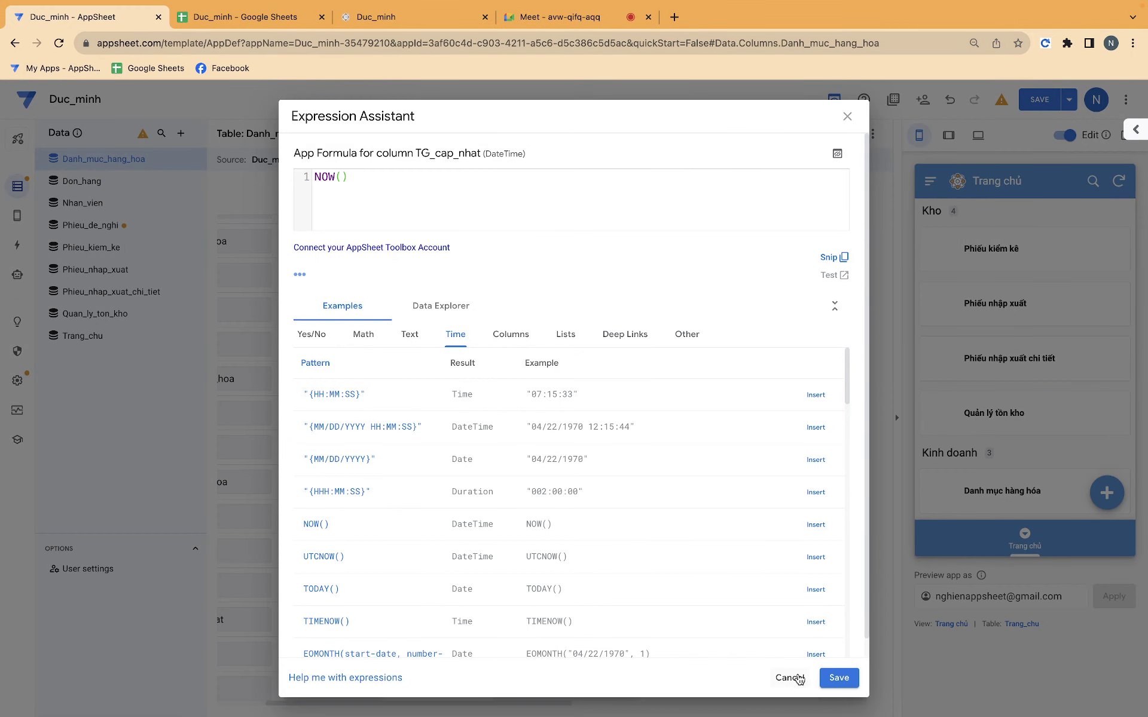
left_click(838, 677)
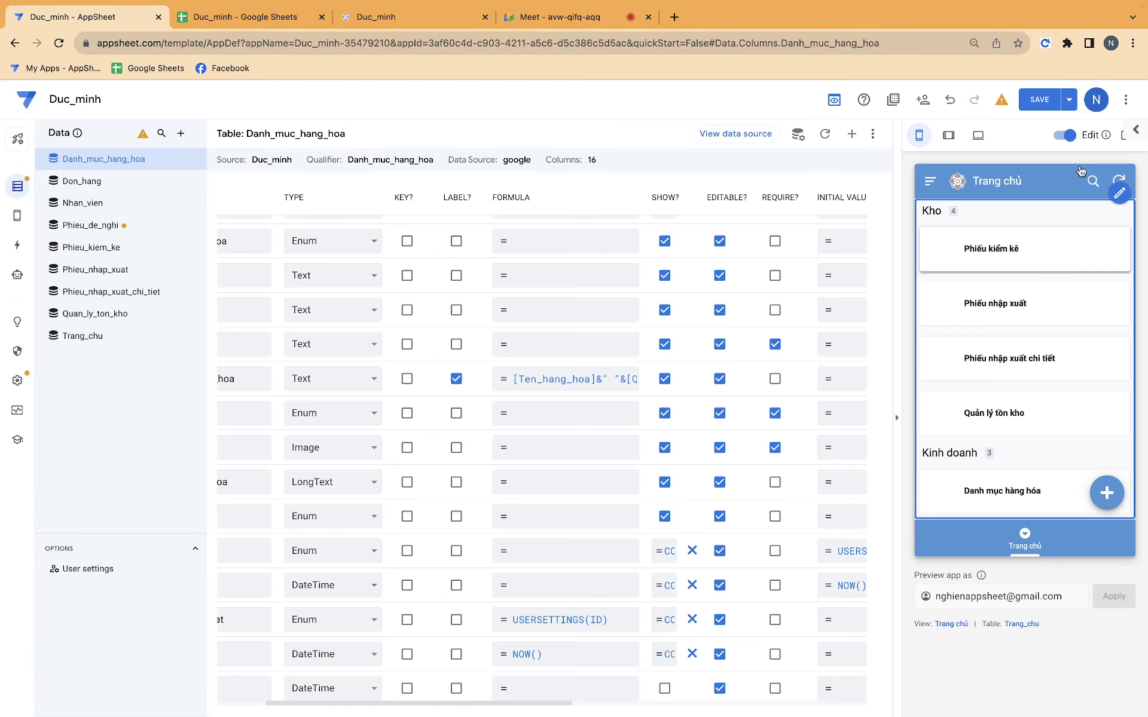
left_click(1039, 99)
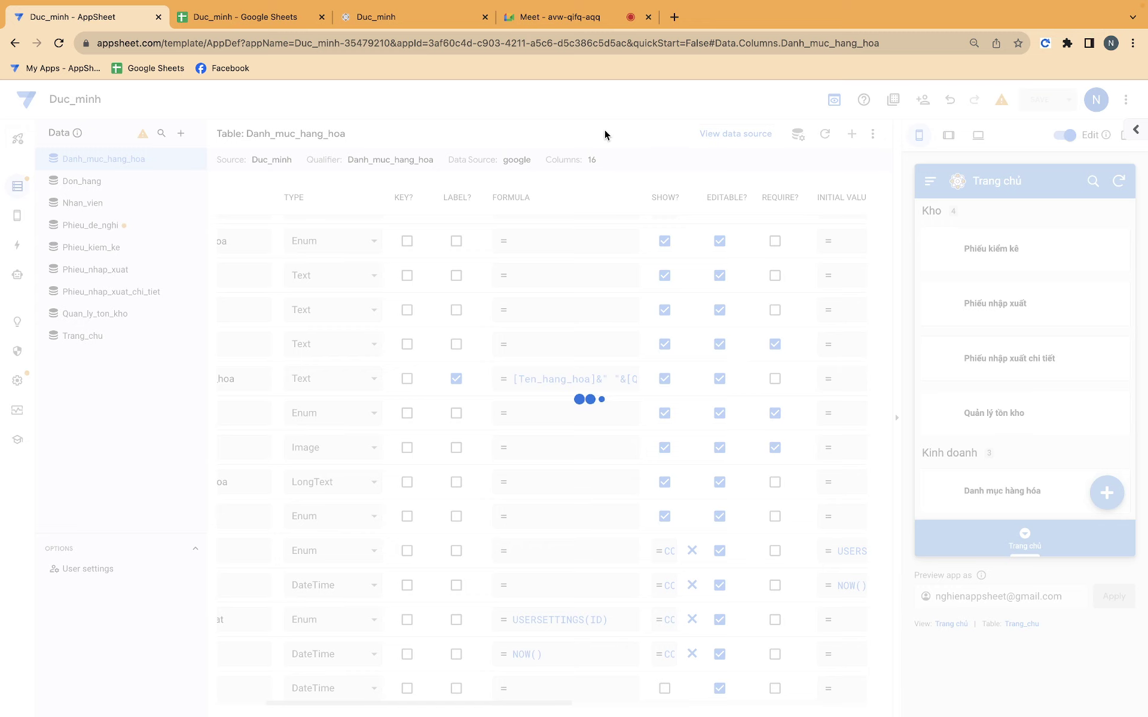
In the running Duc_minh app, open Danh mục hàng hóa and start a new product form
left_click(422, 24)
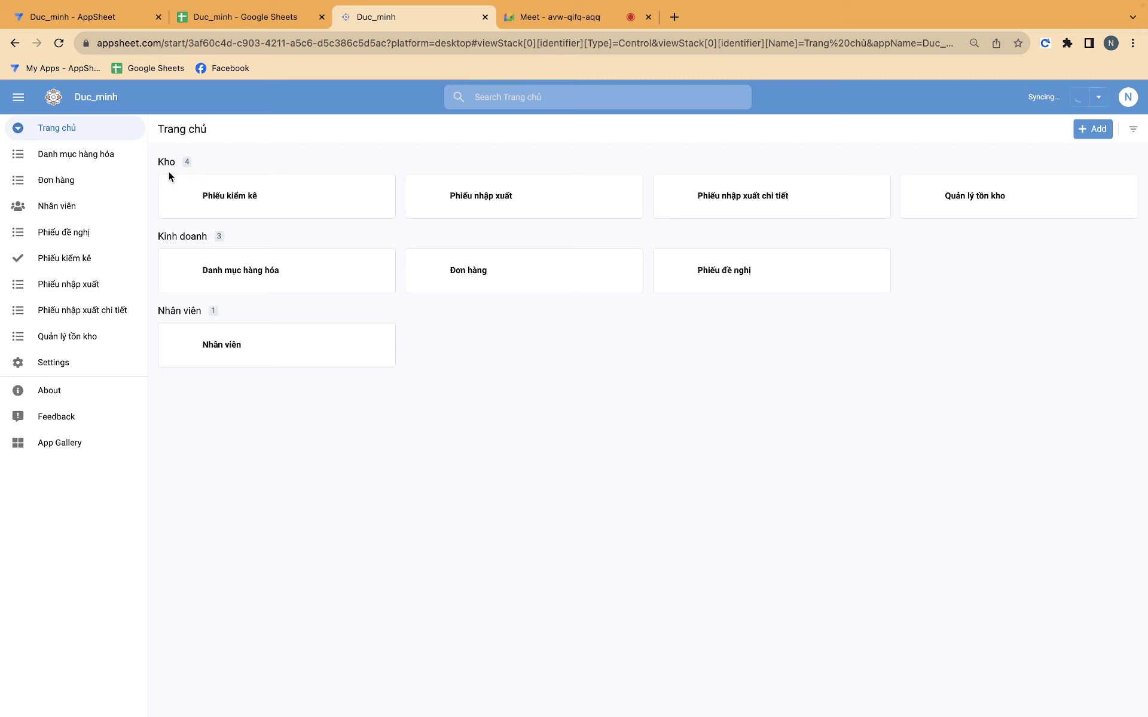
left_click(121, 156)
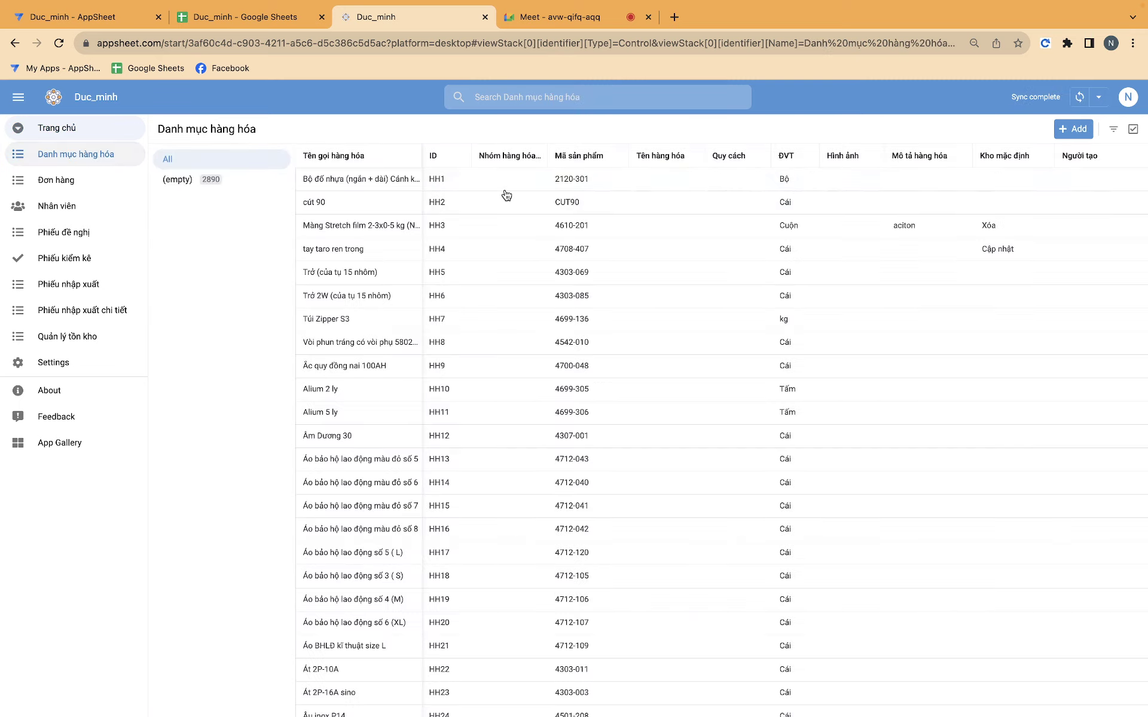
left_click(1058, 139)
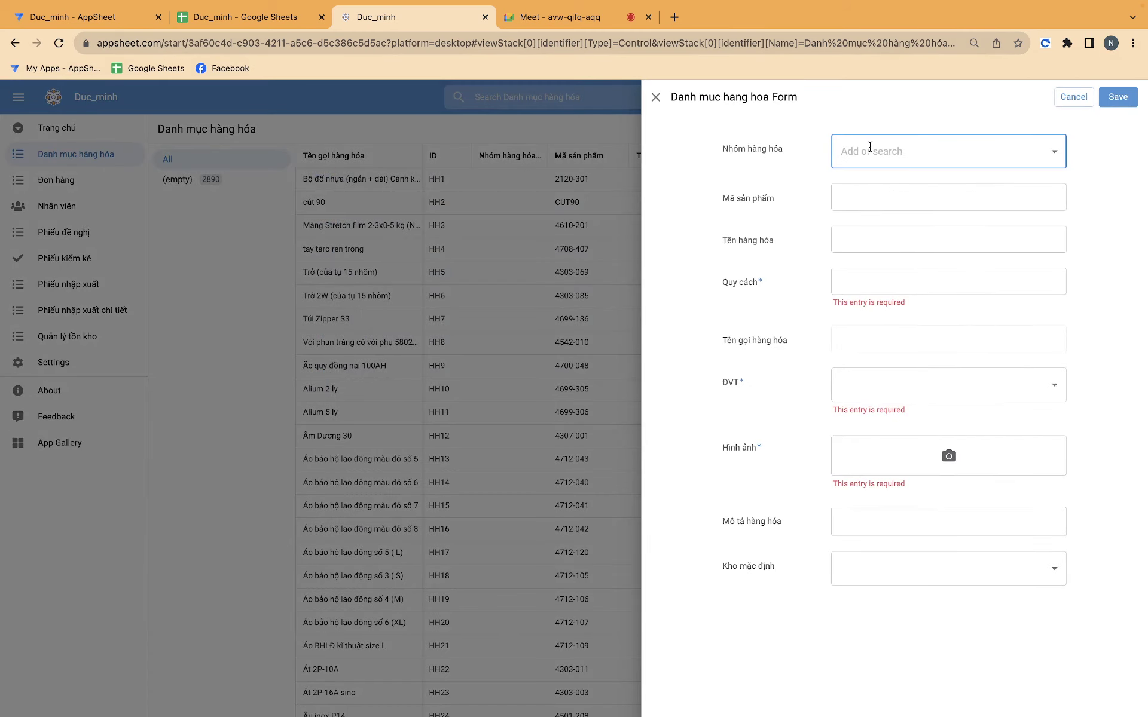
left_click(870, 147)
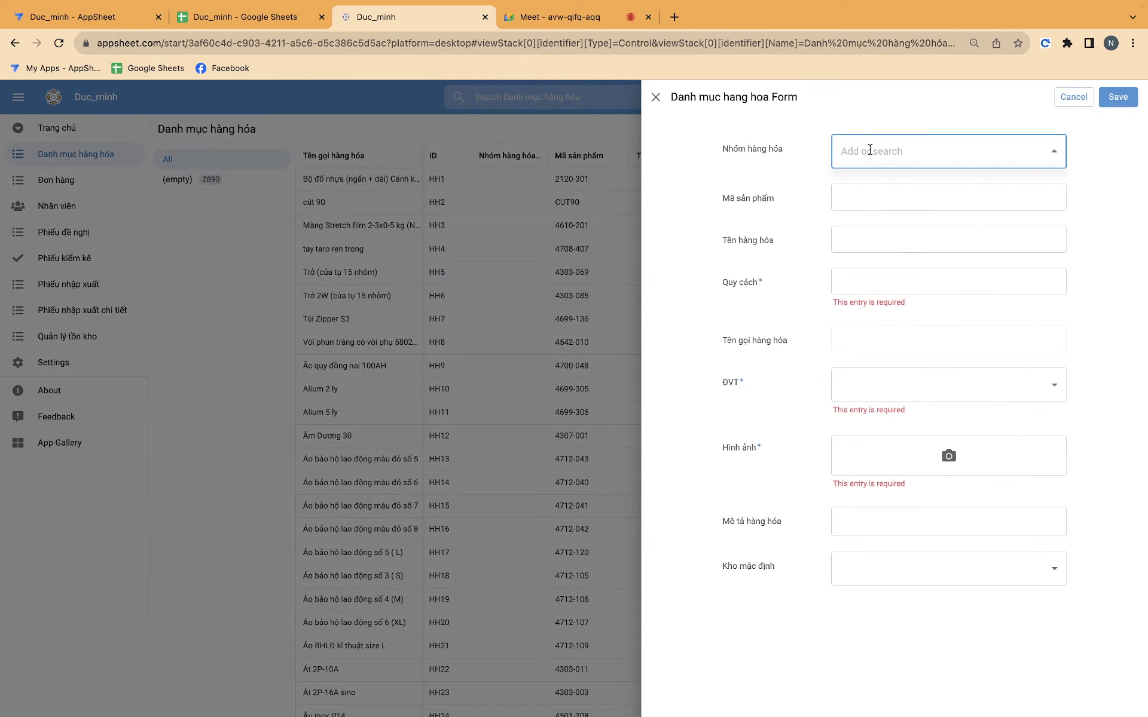
Enter Mã sản phẩm 'test', Tên hàng hóa 'test' and Quy cách 'quy cách'
type("hdff")
left_click(861, 218)
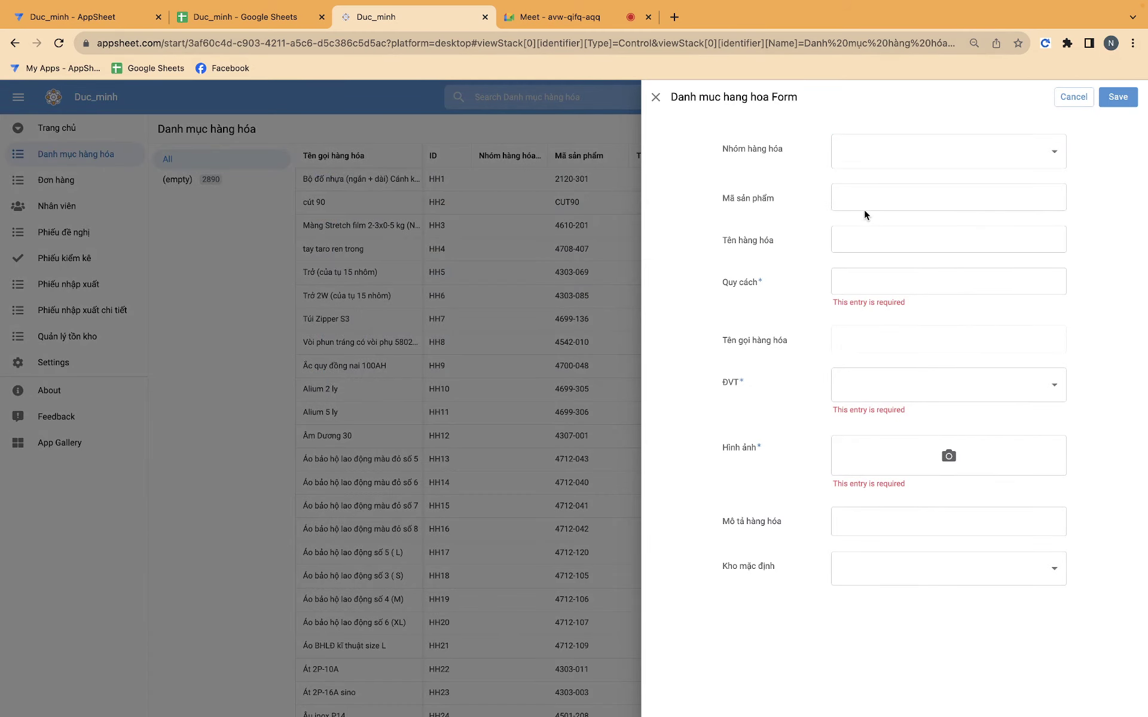
left_click(876, 199)
type("test")
left_click(858, 238)
type("t")
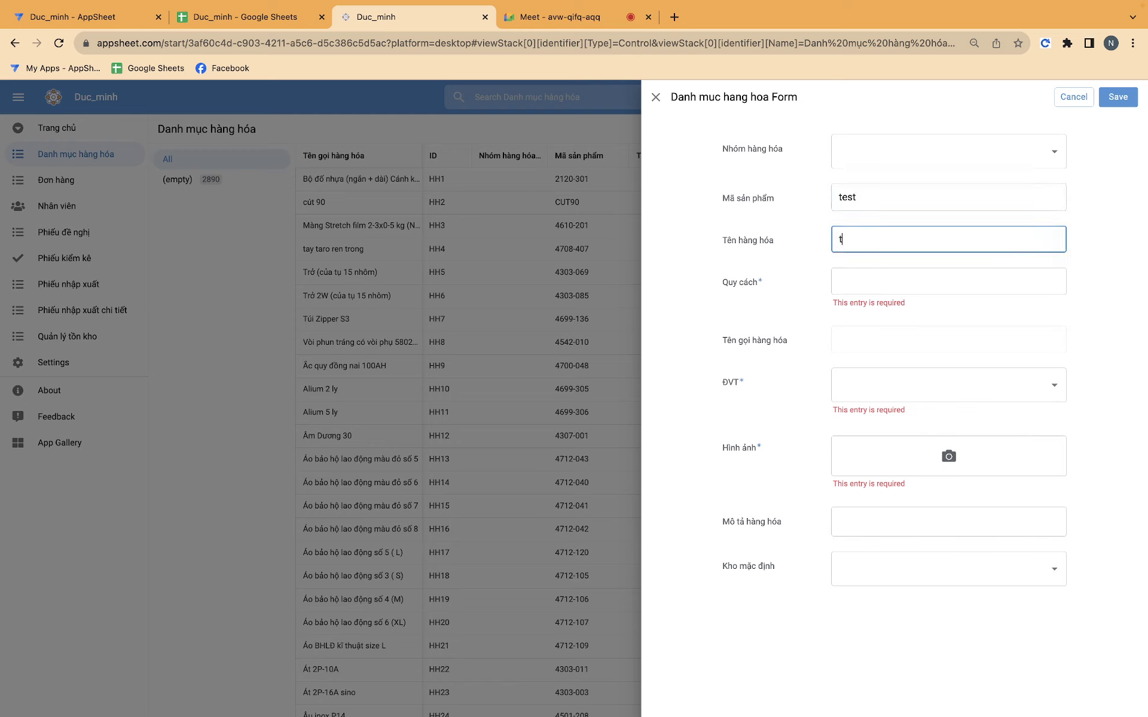
type("est")
left_click(855, 278)
type("qy")
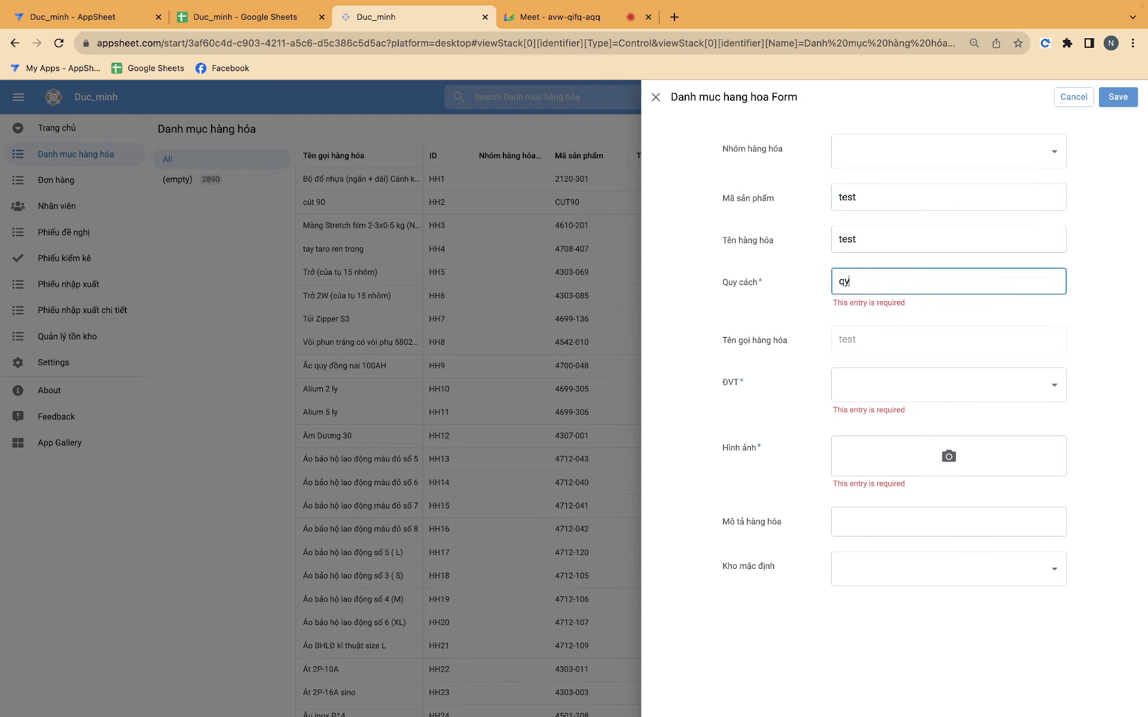
type("uy cách")
Choose Bộ as ĐVT, attach a.jpeg from Downloads, and save the product
left_click(884, 385)
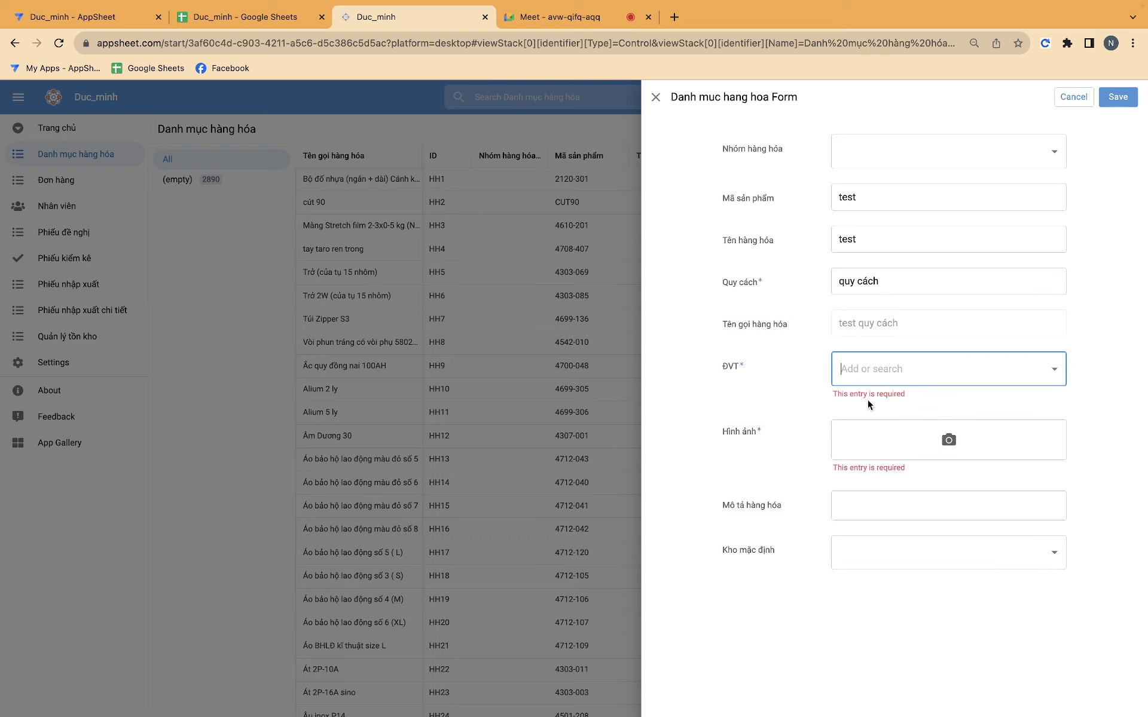
left_click(868, 404)
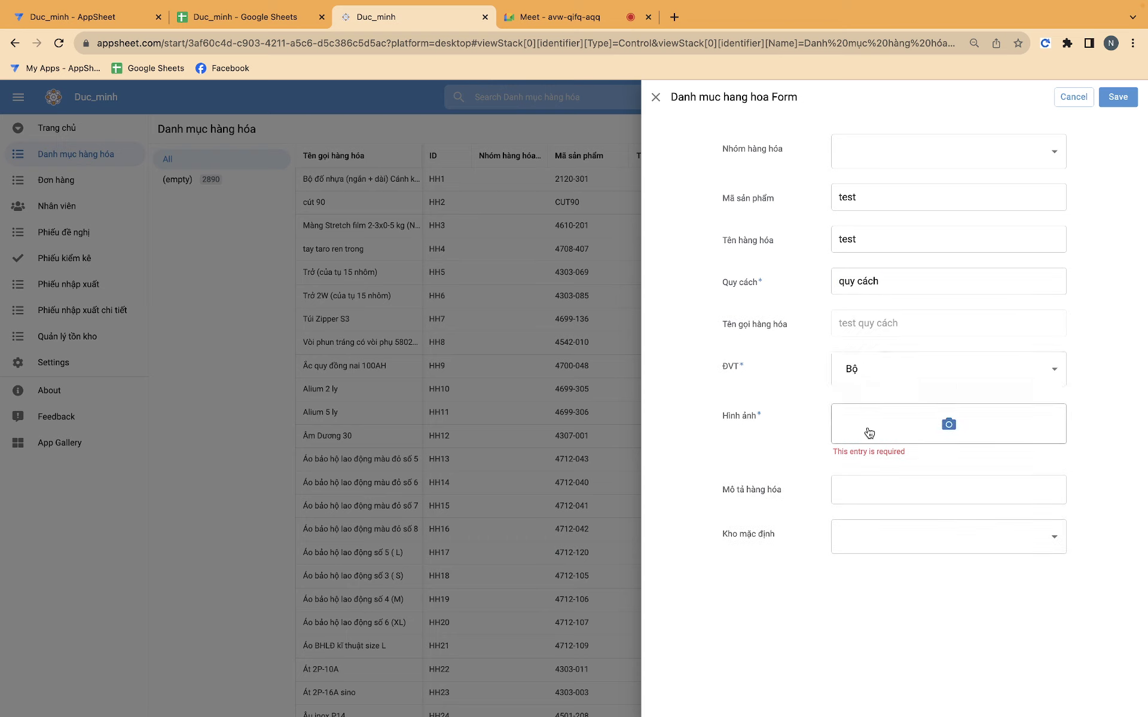
left_click(869, 433)
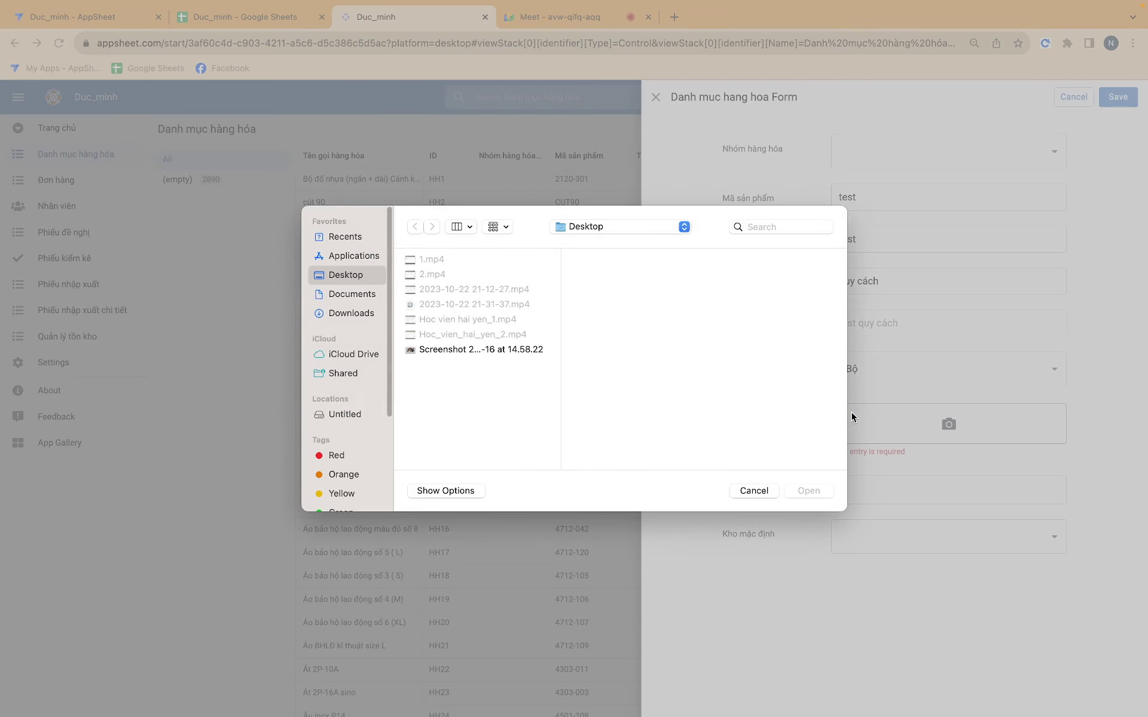
left_click(352, 314)
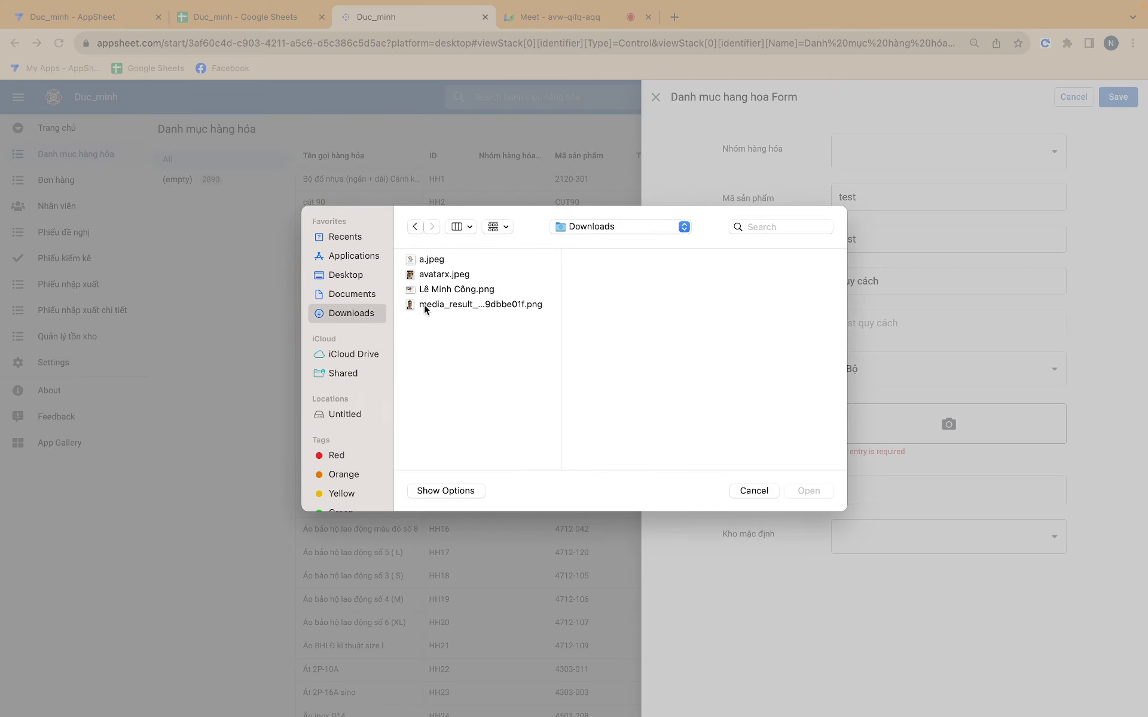
left_click(432, 259)
left_click(808, 491)
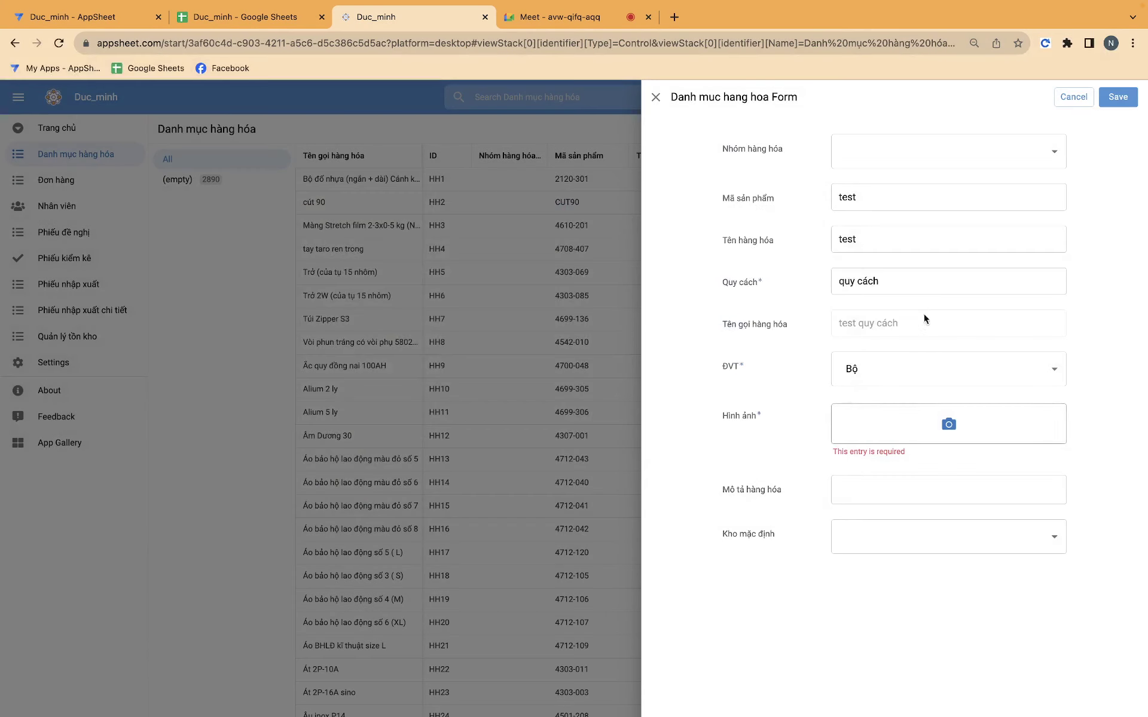
left_click(1117, 96)
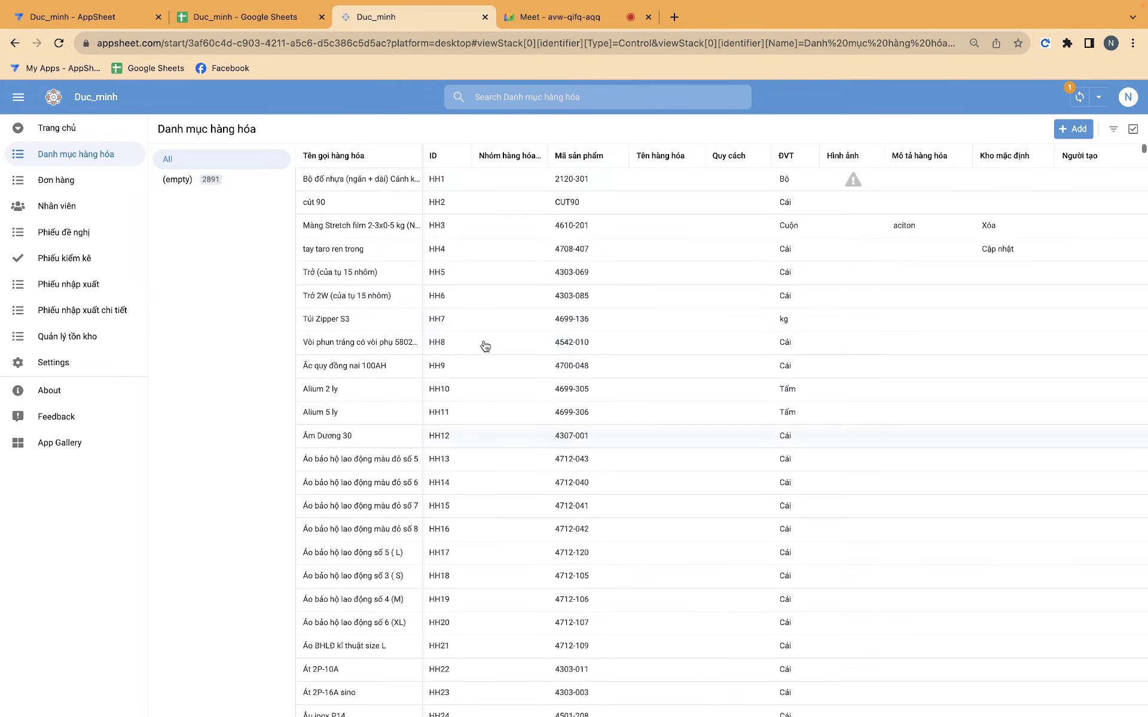
Scroll to the end of the list and open the test quy cách record's details
left_click_drag(1142, 150, 1142, 556)
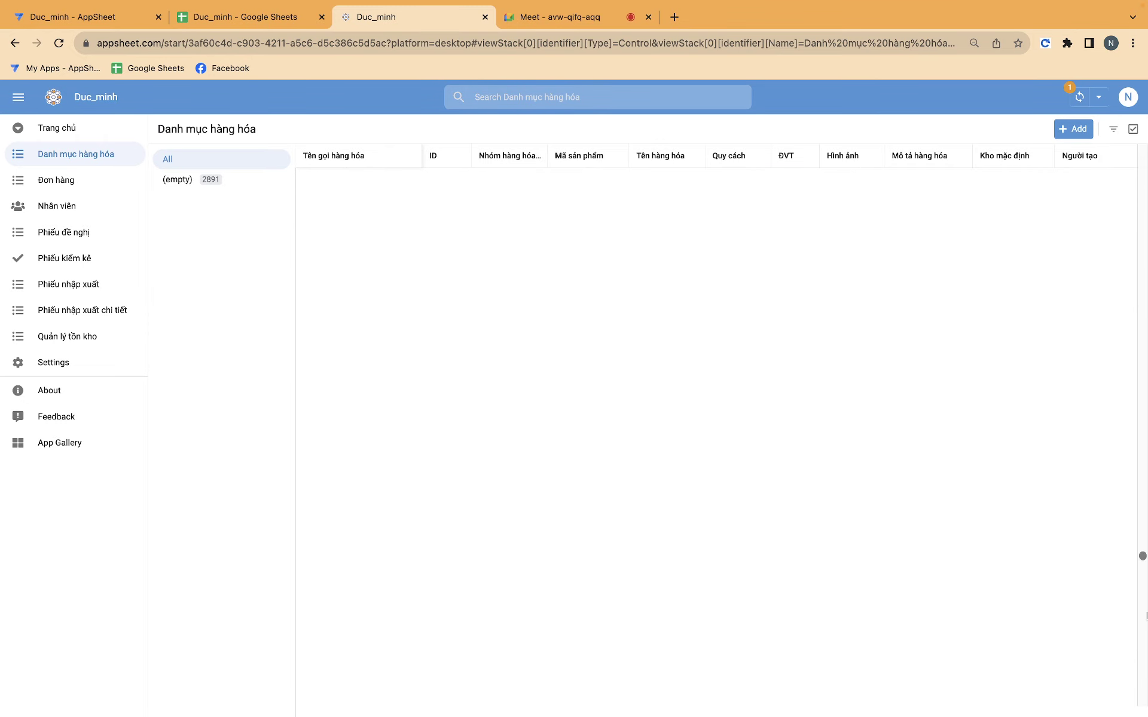
left_click(389, 677)
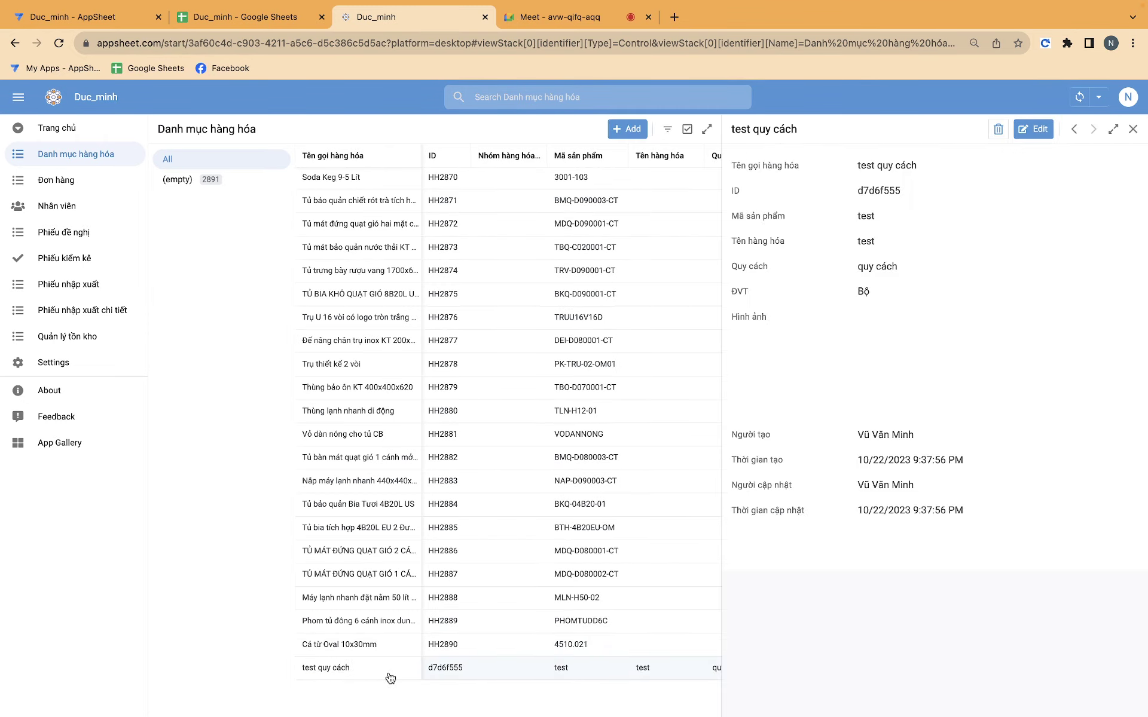
Look over the editor's column table, then return to the running app
left_click(116, 17)
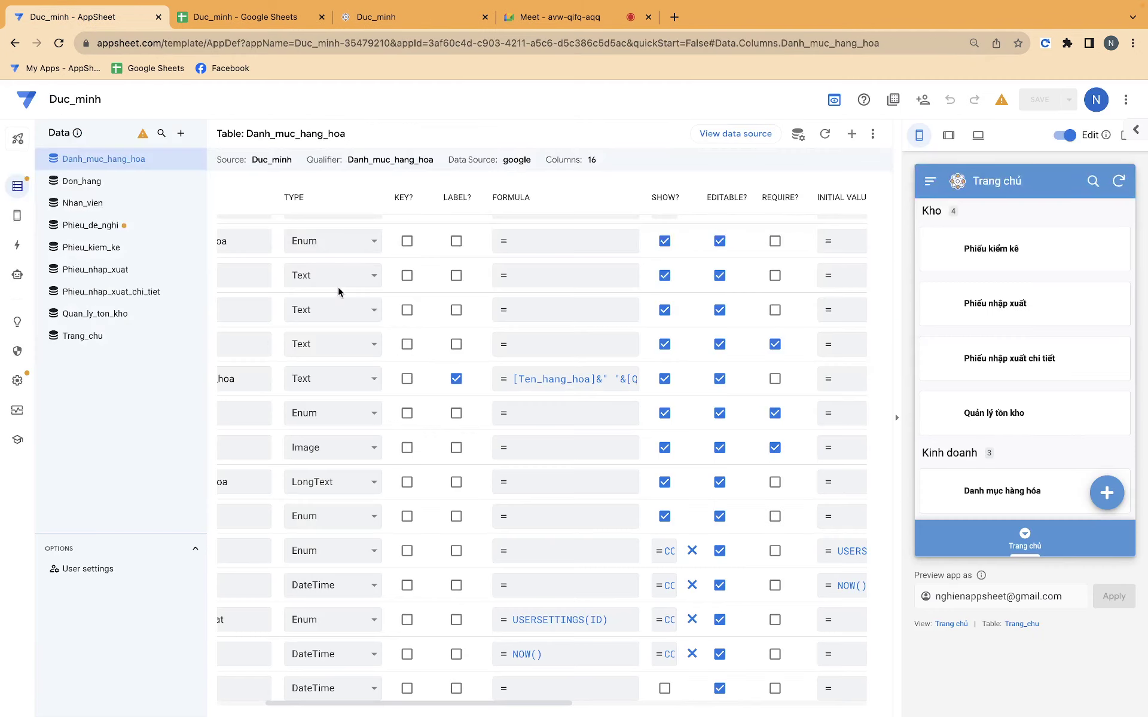
scroll(541, 544, "left", 5)
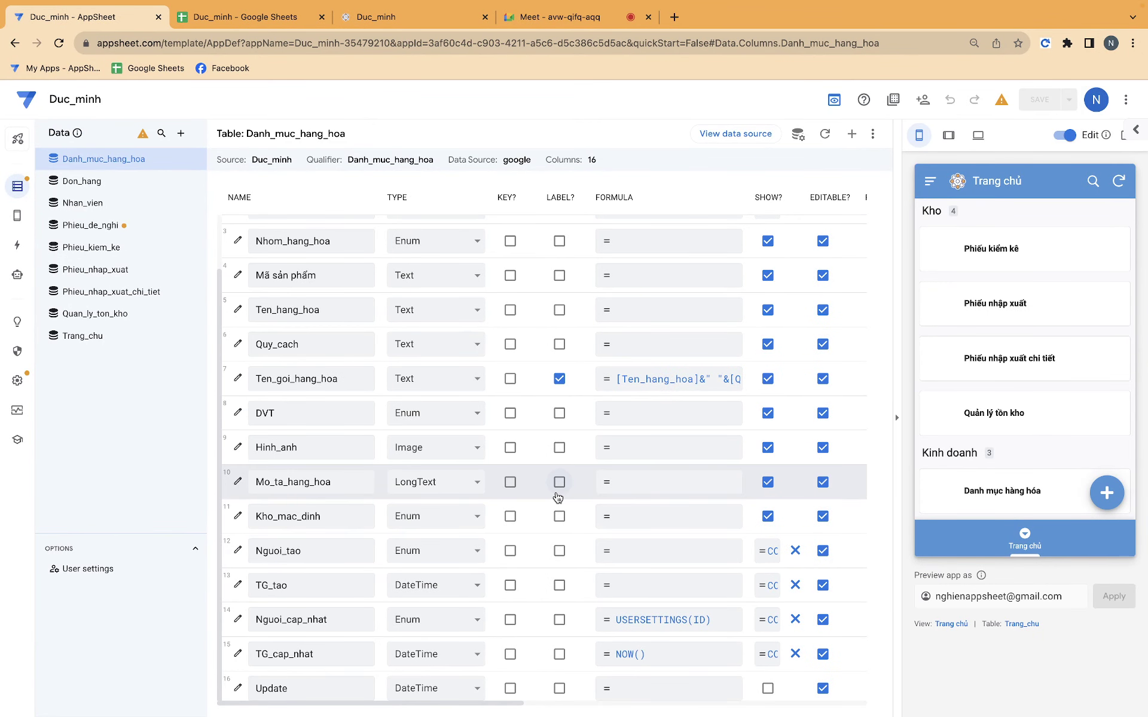
scroll(558, 497, "up", 2)
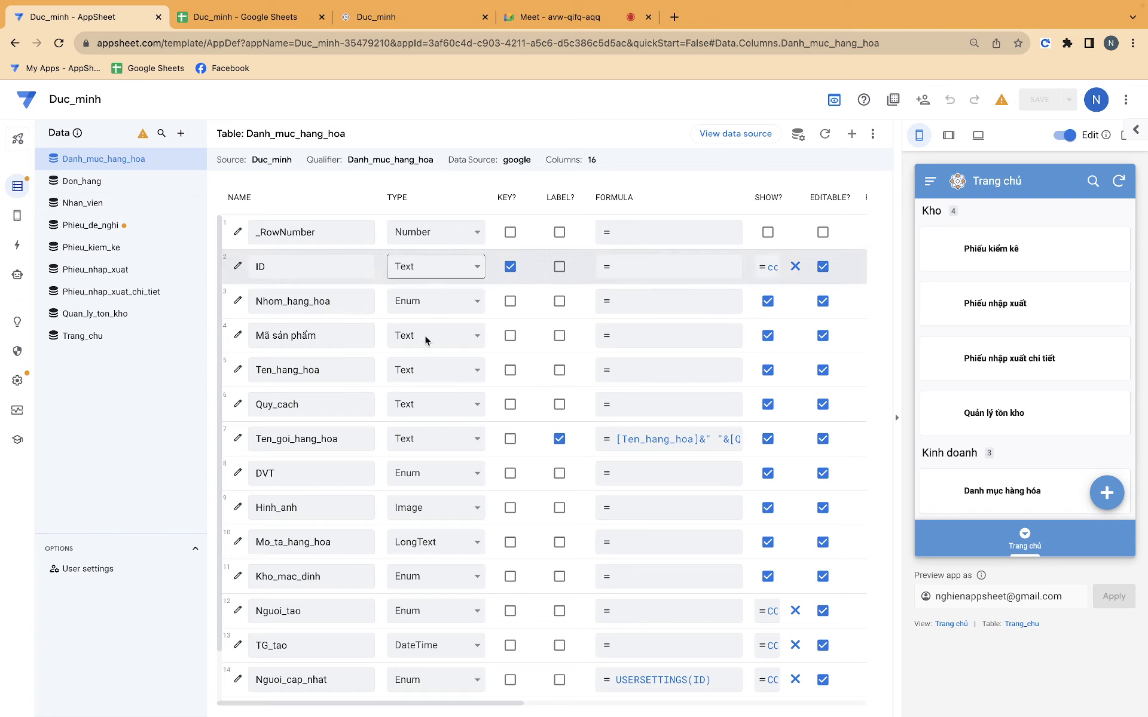
left_click(412, 17)
Open Phiếu nhập xuất in the app, then return to the Phieu_nhap_xuat_chi_tiet columns in the editor
left_click(98, 285)
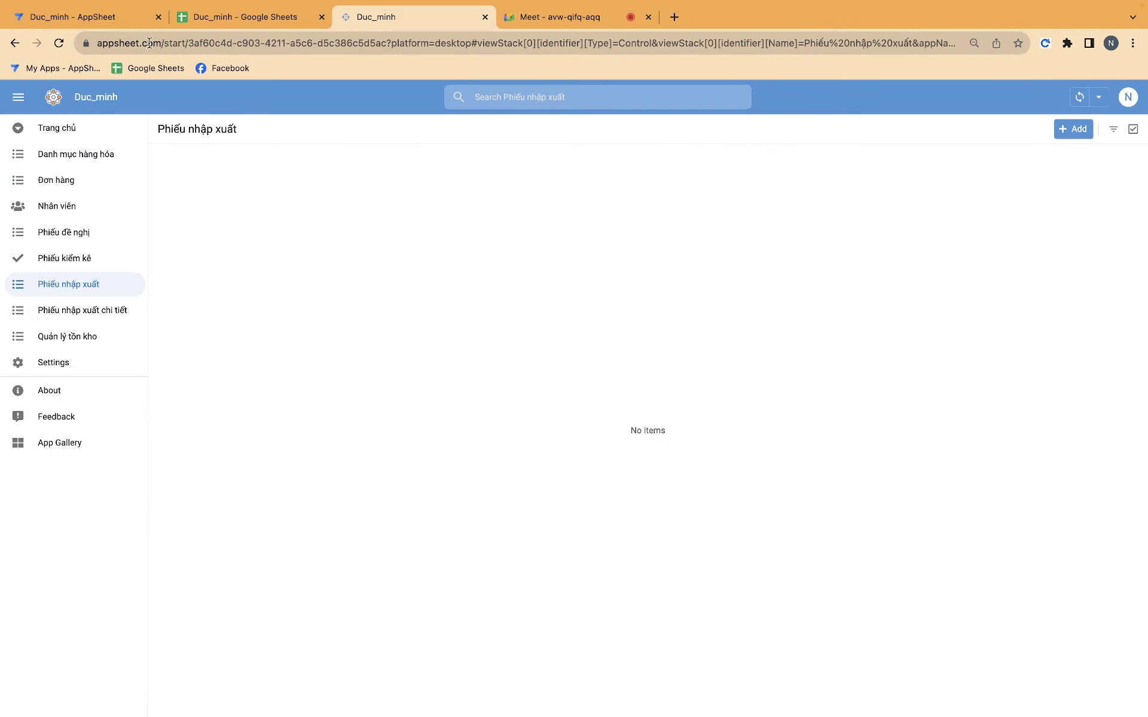
left_click(90, 17)
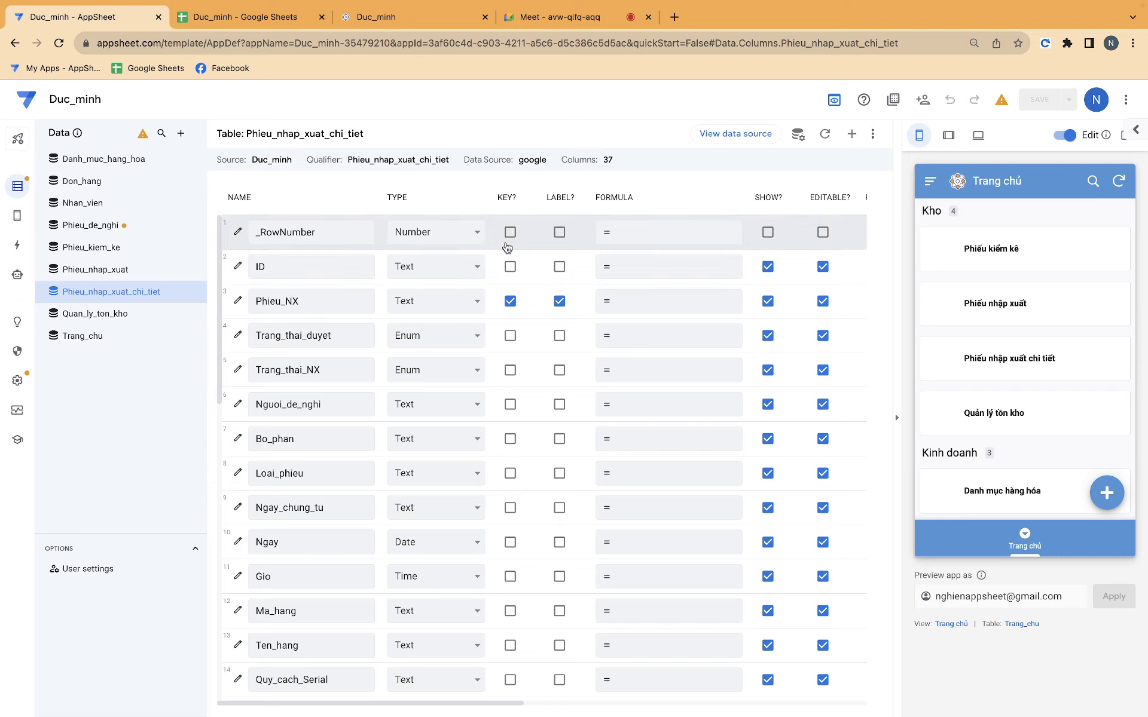
Make ID the key and turn Phieu_NX into a part-of Ref to Phieu_nhap_xuat
left_click(511, 306)
left_click(510, 267)
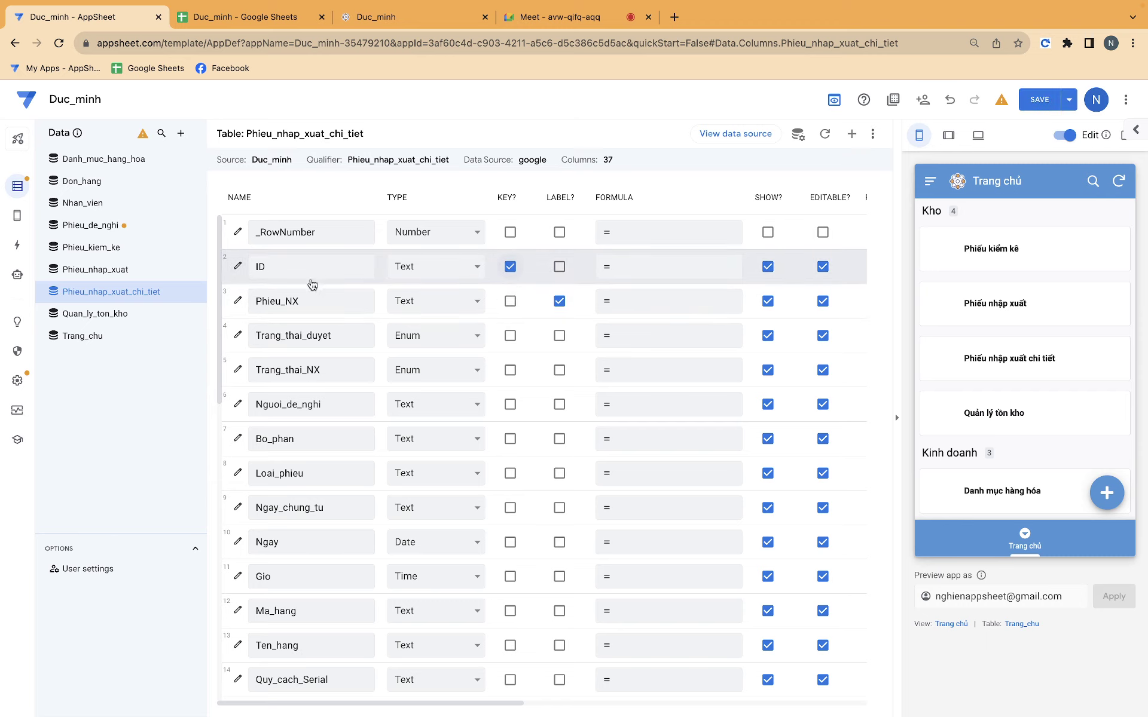
left_click(400, 303)
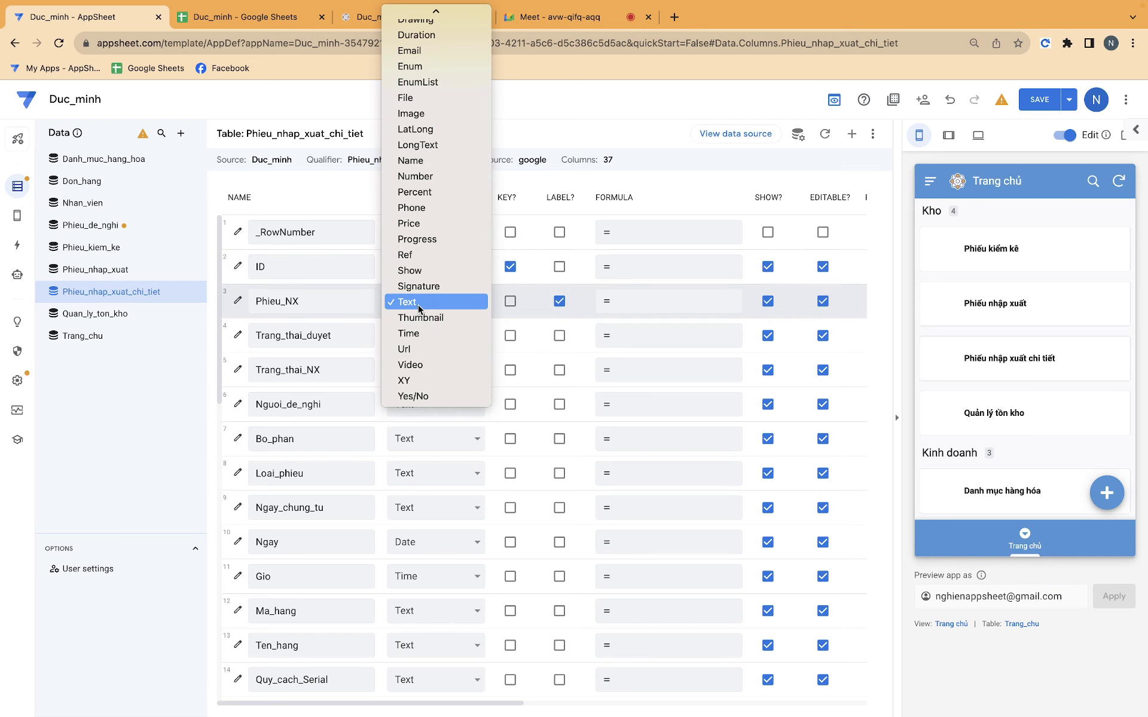
left_click(420, 257)
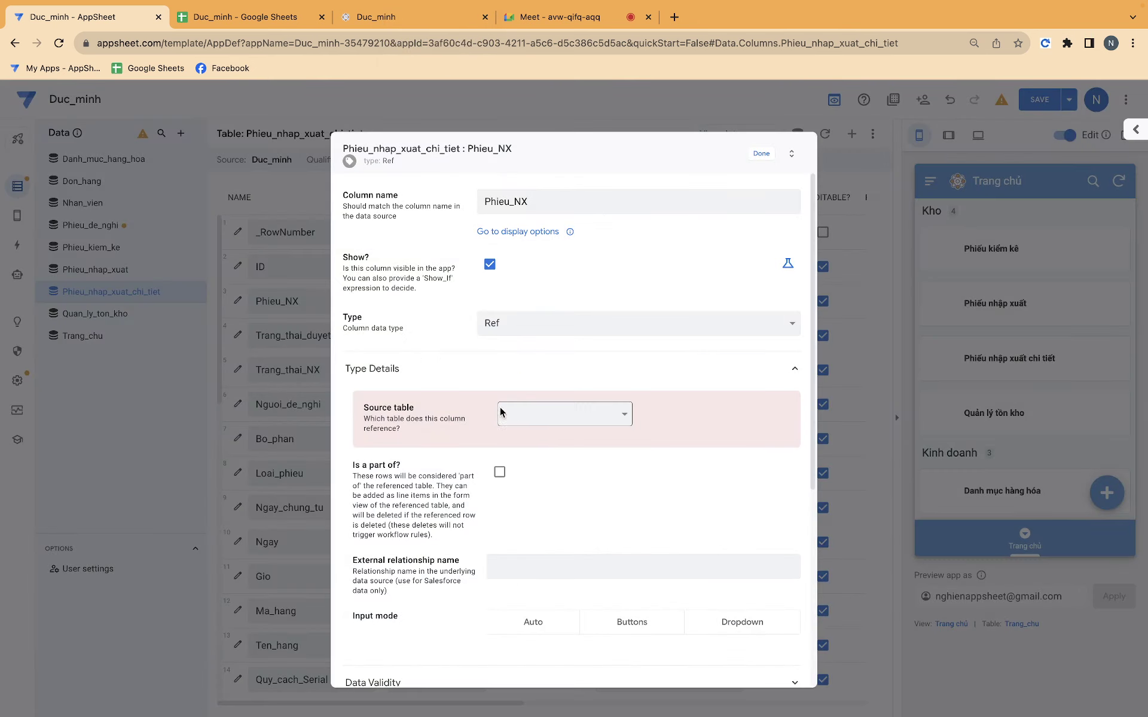
left_click(520, 419)
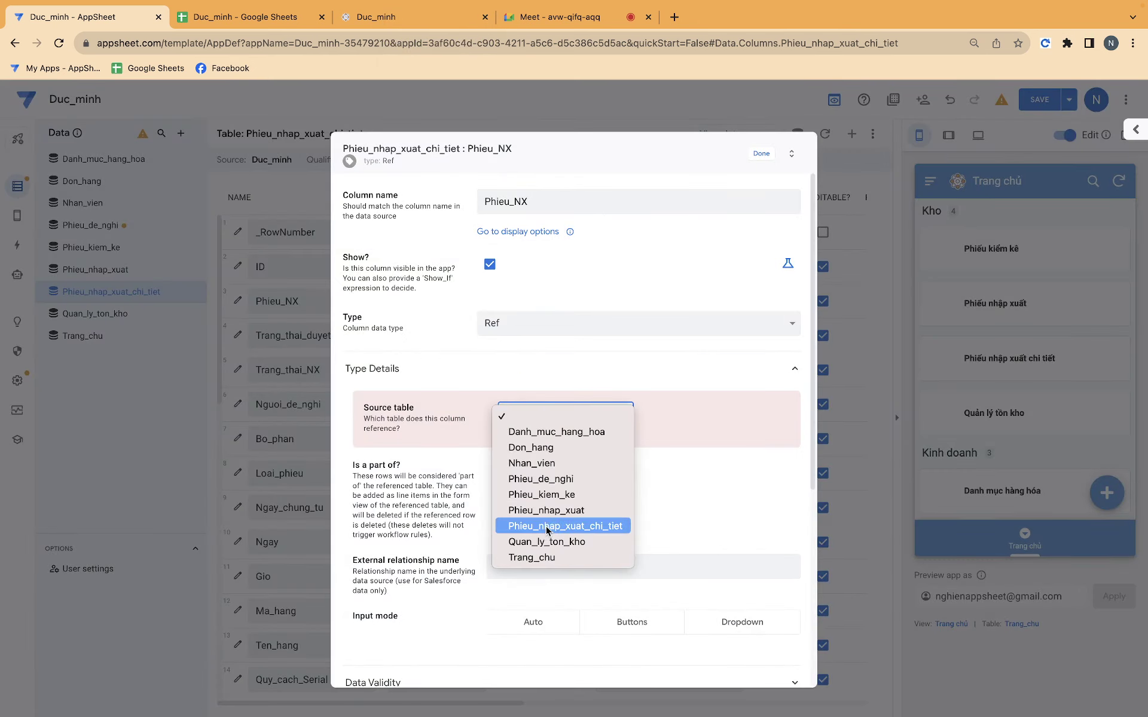
left_click(545, 510)
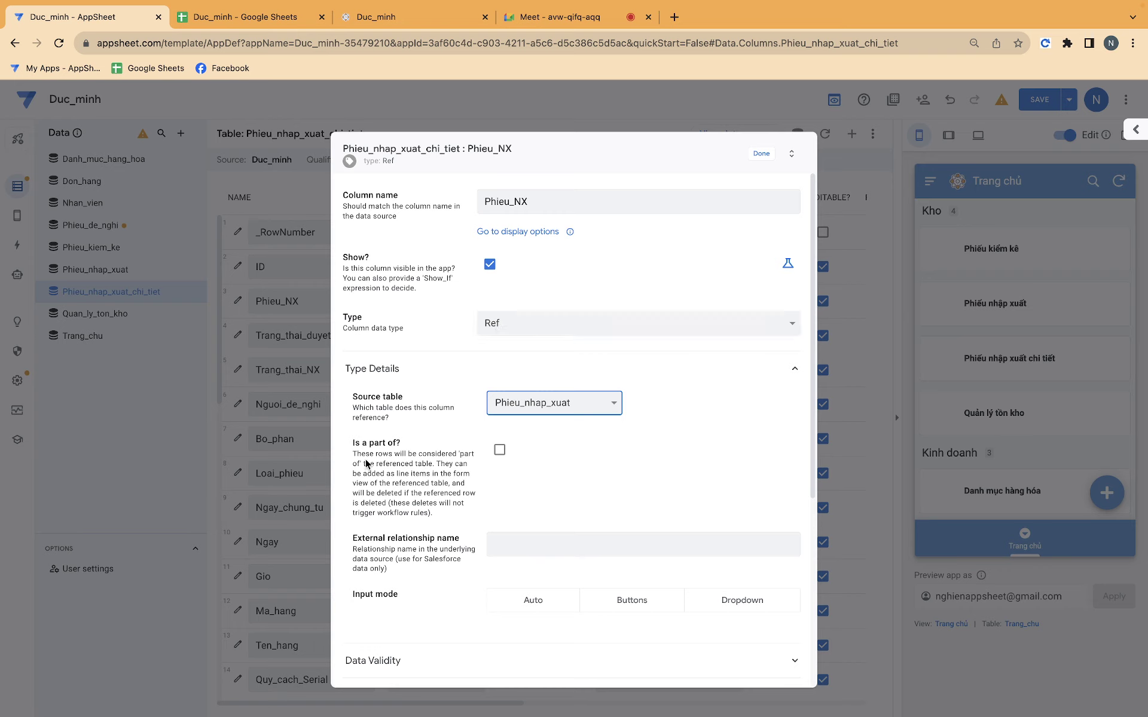
left_click_drag(361, 442, 423, 447)
left_click(500, 449)
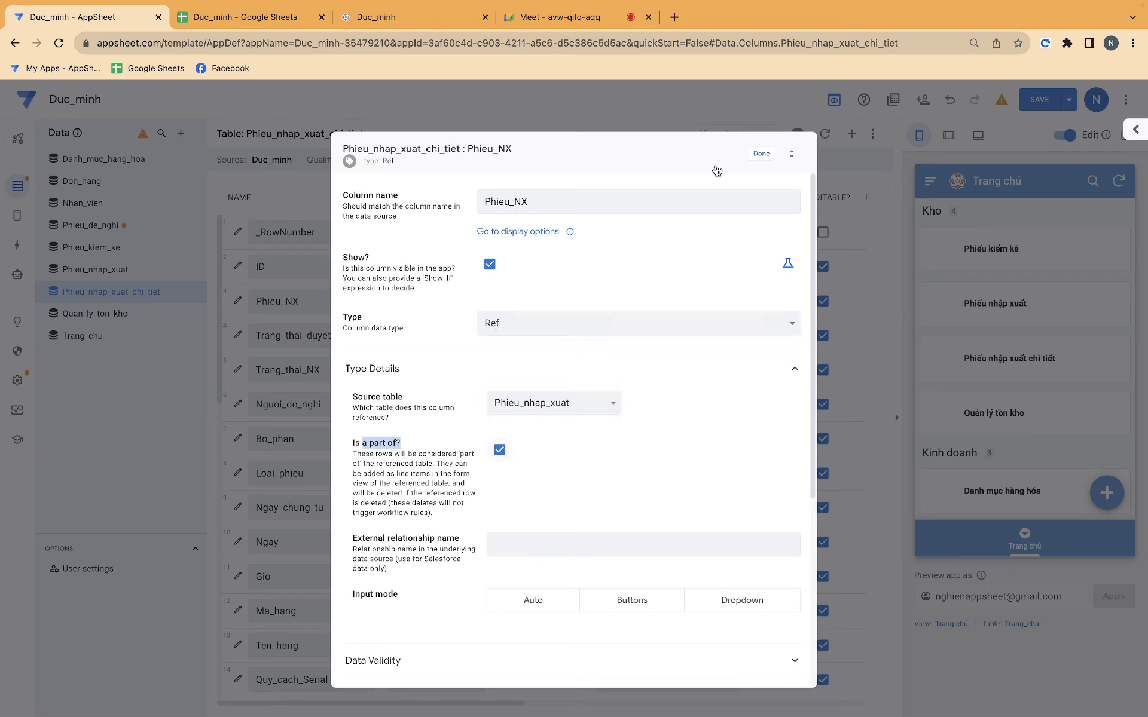
left_click(760, 153)
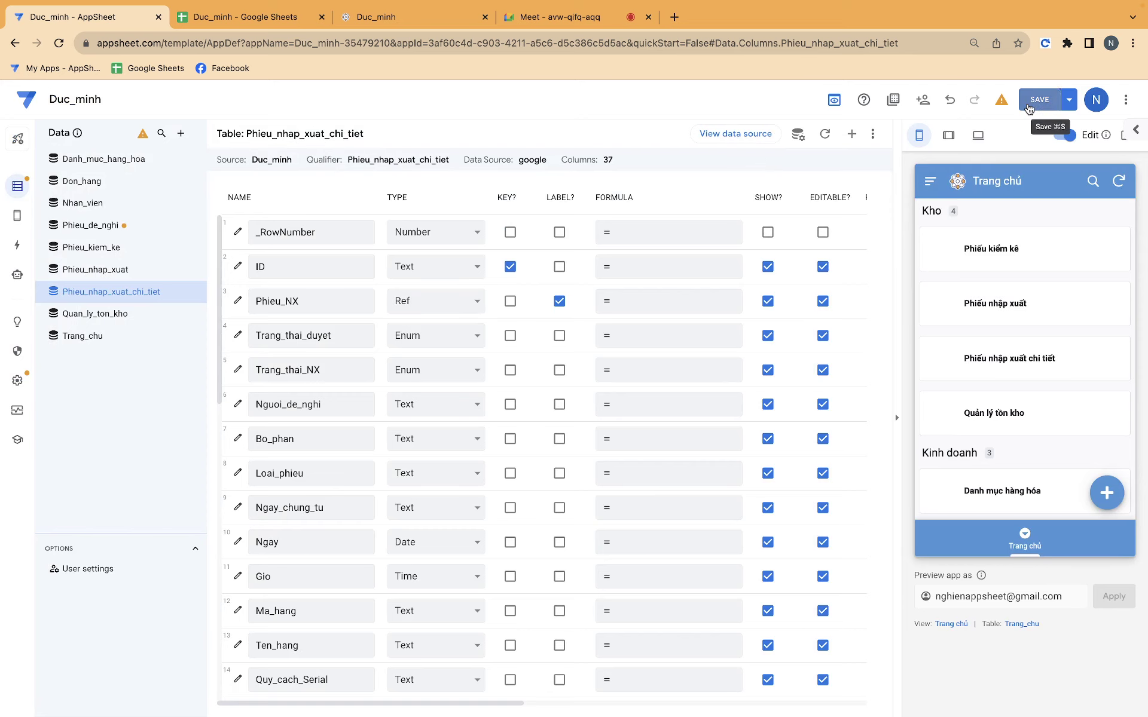
Select the Phieu_nhap_xuat table, save the app, and return to the running app
scroll(764, 358, "right", 3)
scroll(764, 358, "left", 5)
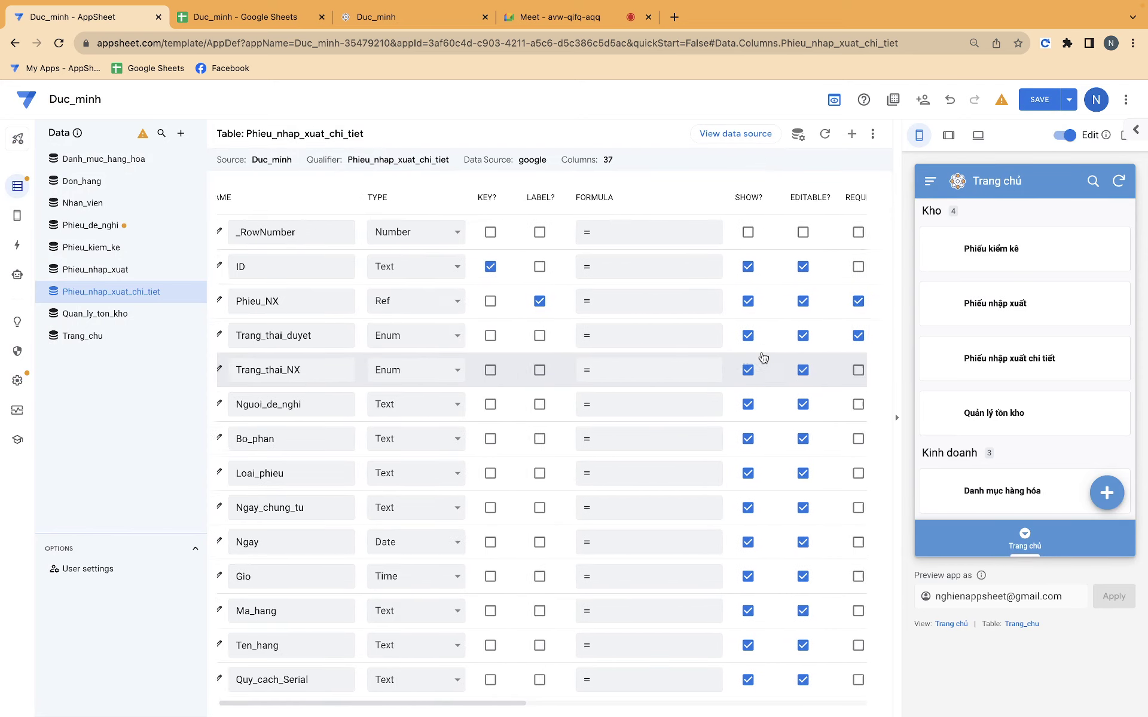
scroll(763, 357, "right", 5)
scroll(763, 357, "down", 5)
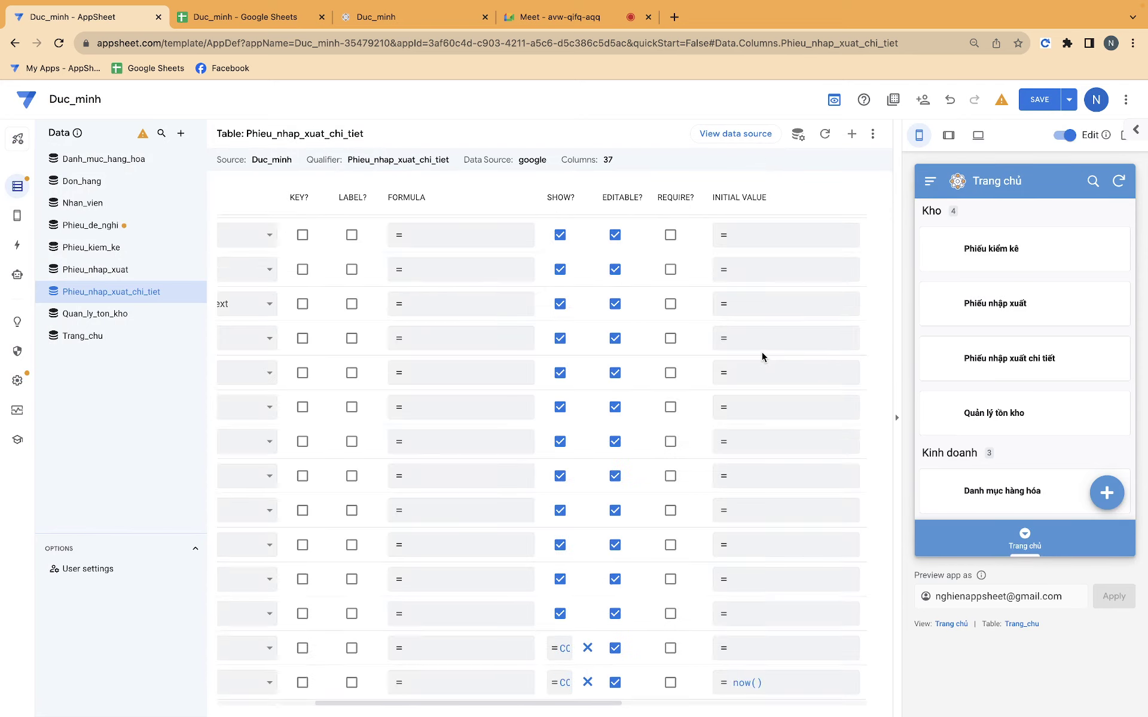
mouse_move(95, 269)
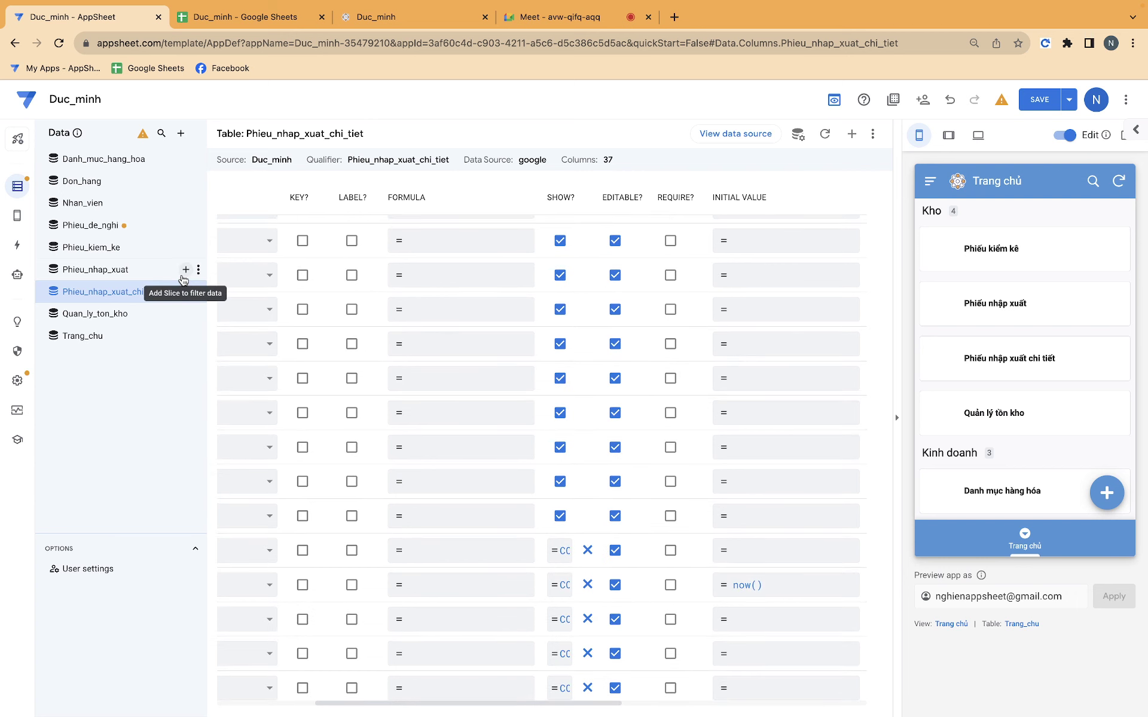
left_click(160, 275)
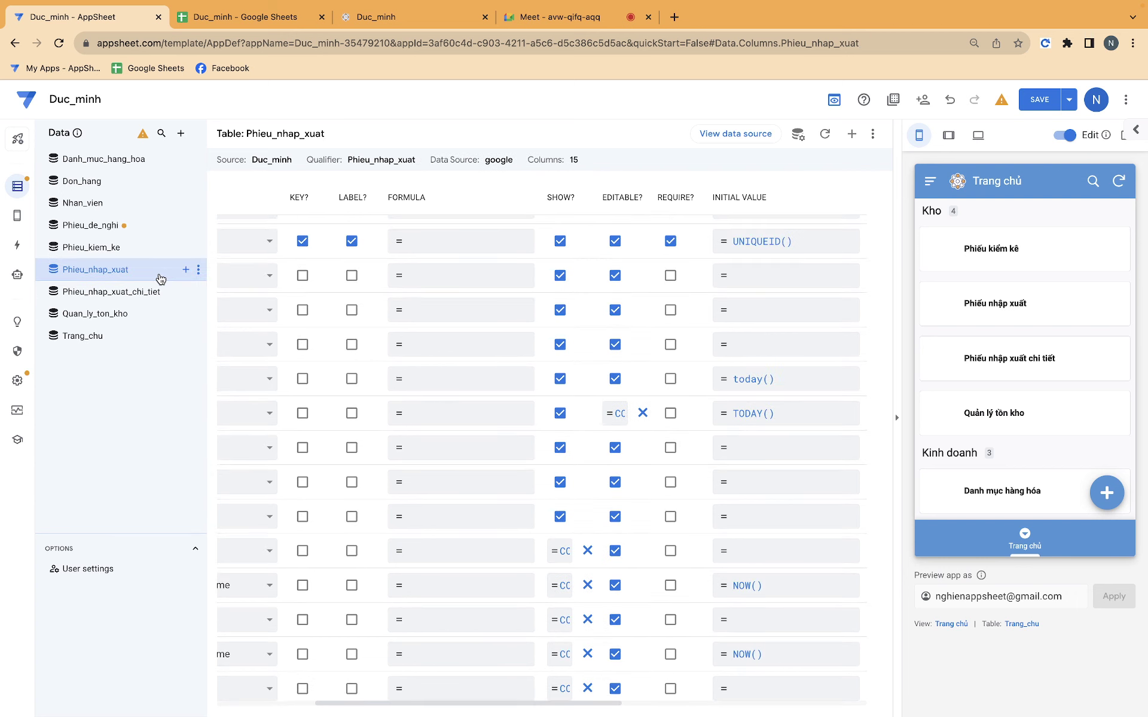
left_click(1038, 103)
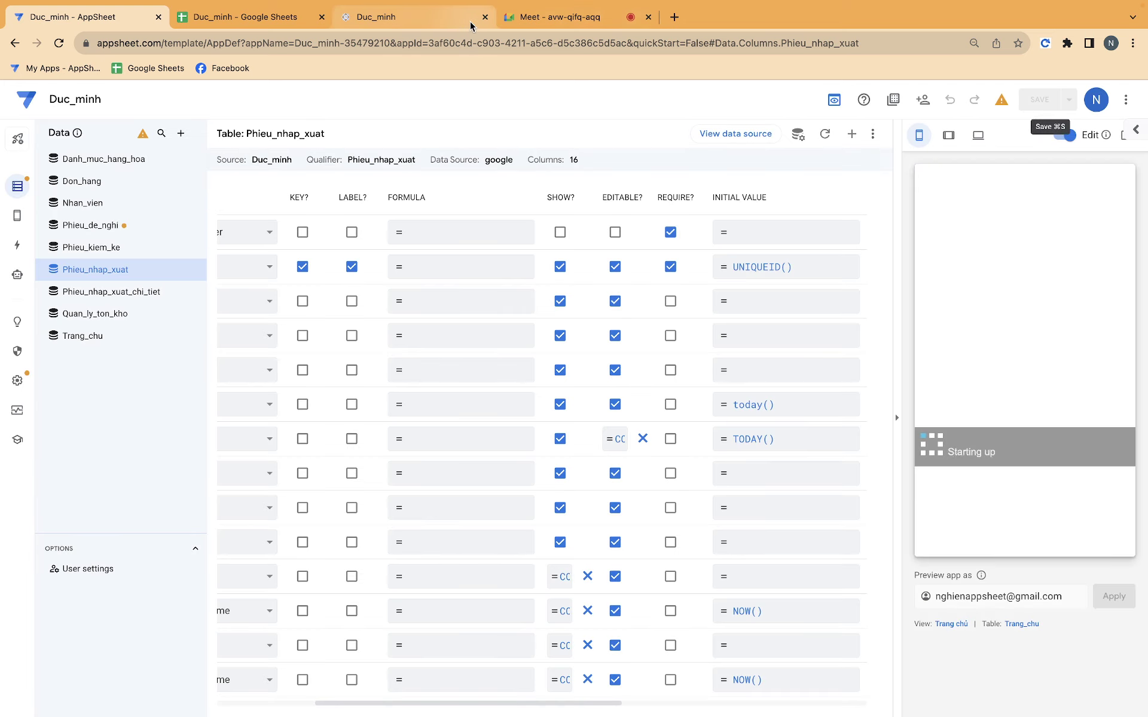
key("super+3")
Sync the running app and start a new Phiếu nhập xuất record, ID 6d33a7aa
left_click(1078, 97)
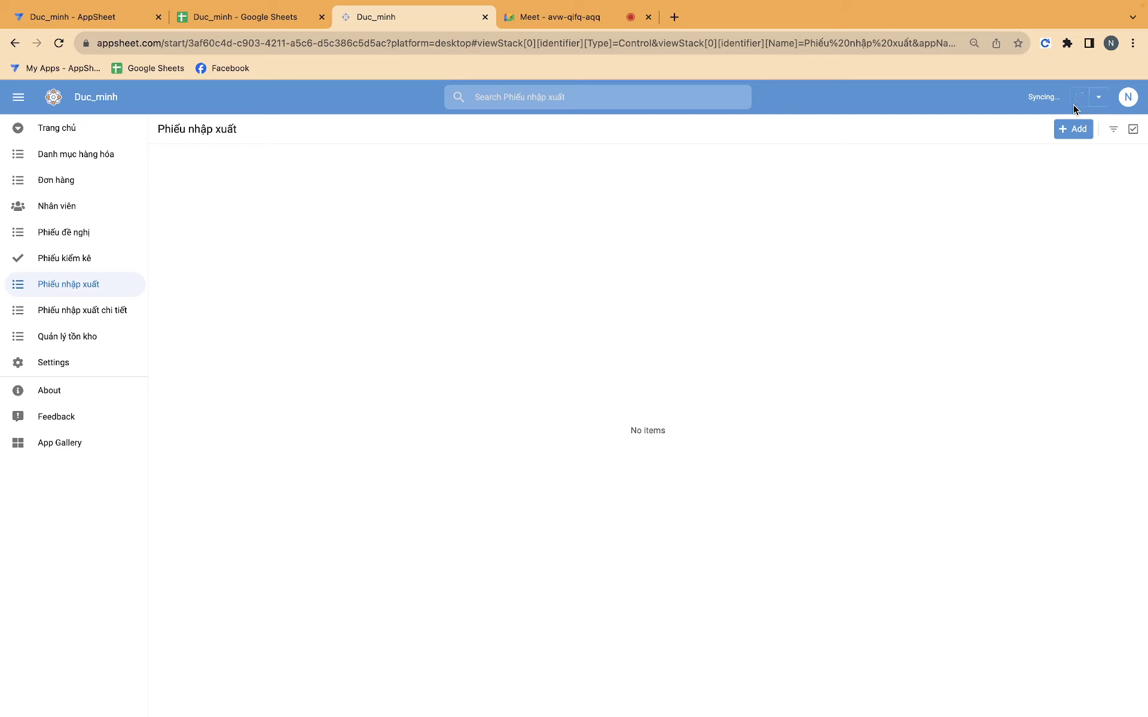
left_click(1063, 136)
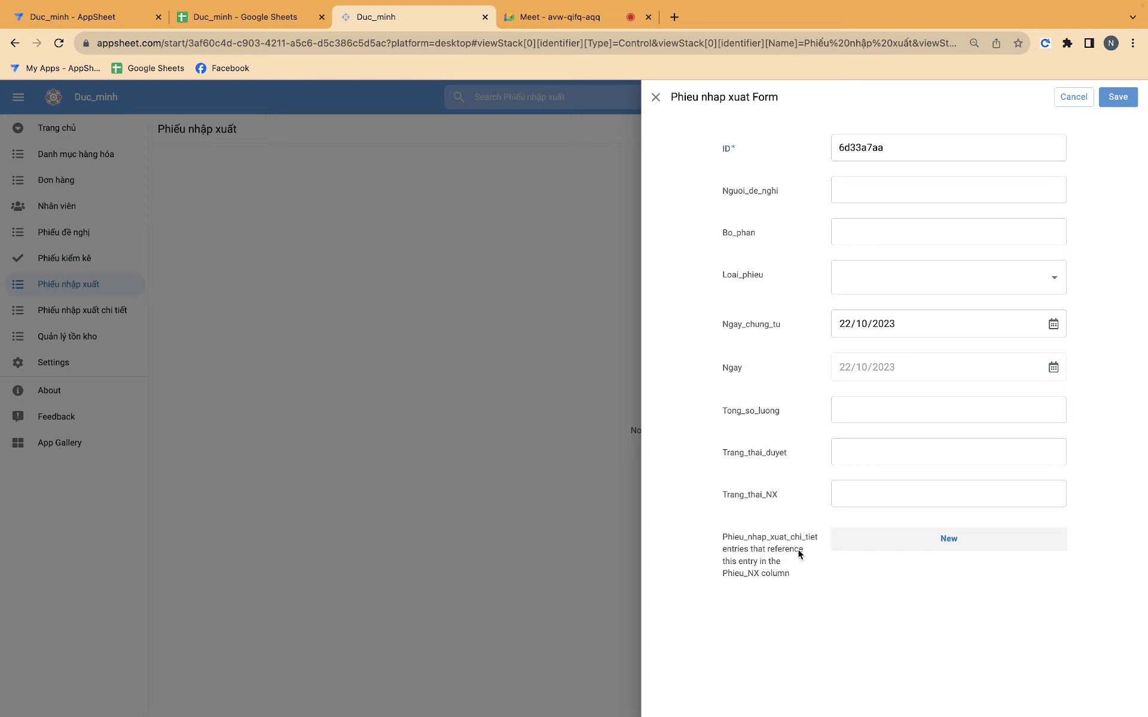
Add two detail rows with Trang_thai_duyet 'fdsf' and 'fsdf', then save the record
left_click(865, 542)
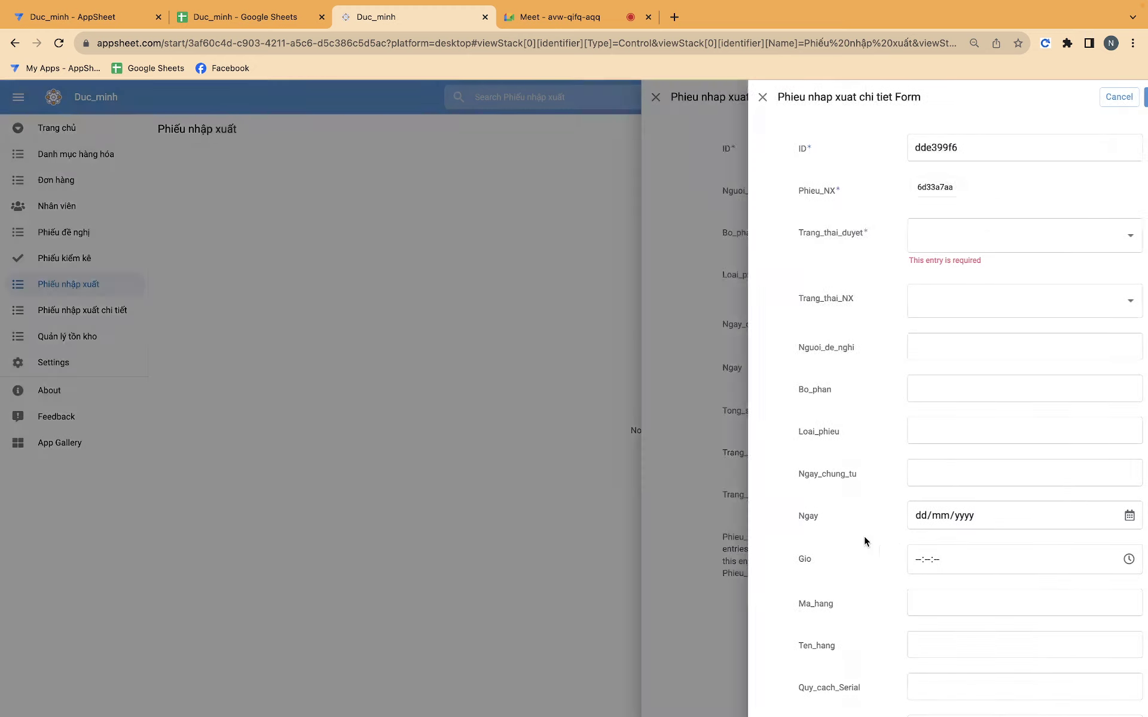
left_click(891, 237)
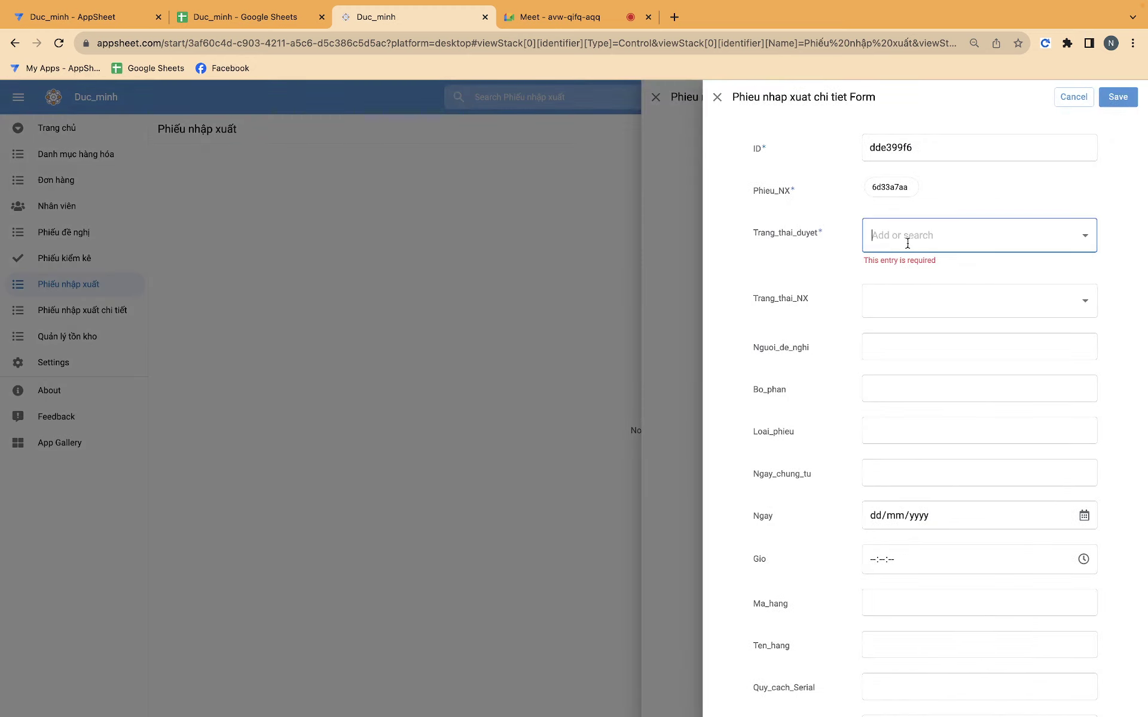
type("fdsf")
left_click(874, 269)
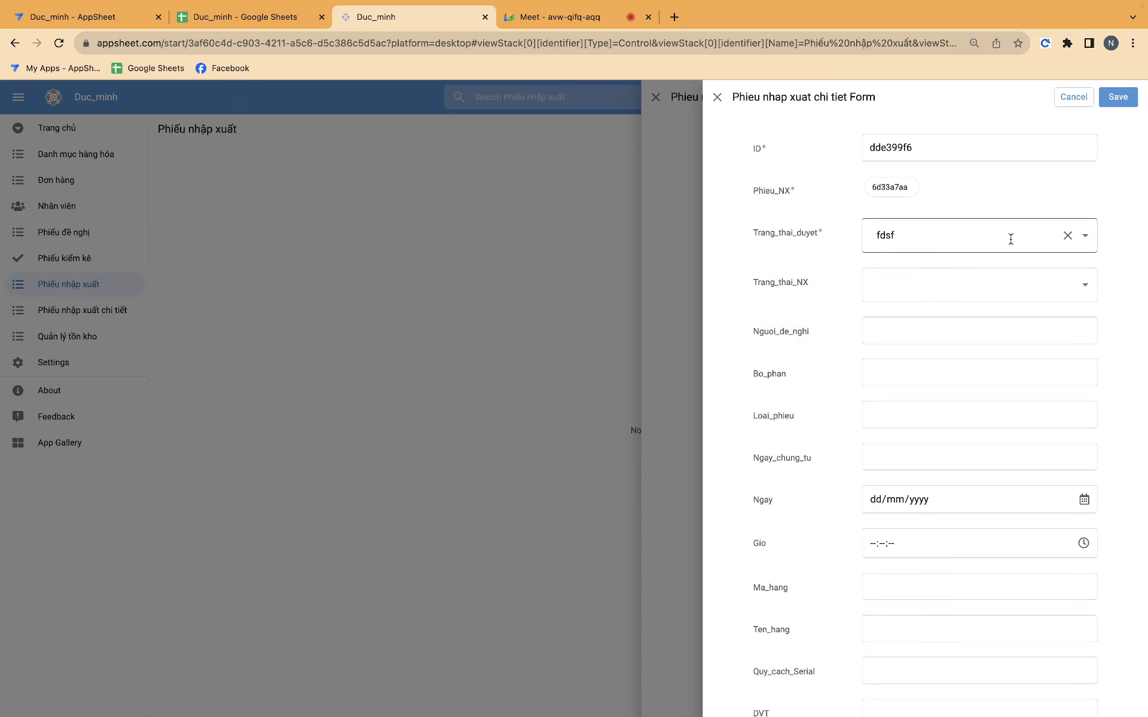
left_click(1118, 97)
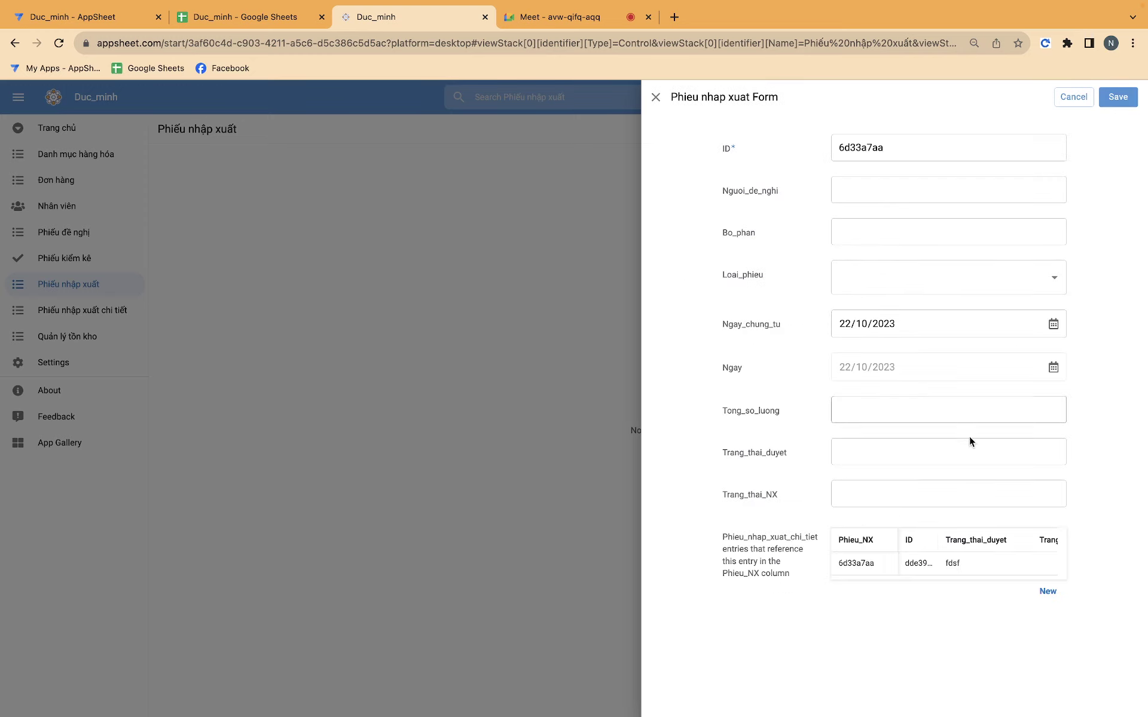
left_click(1045, 595)
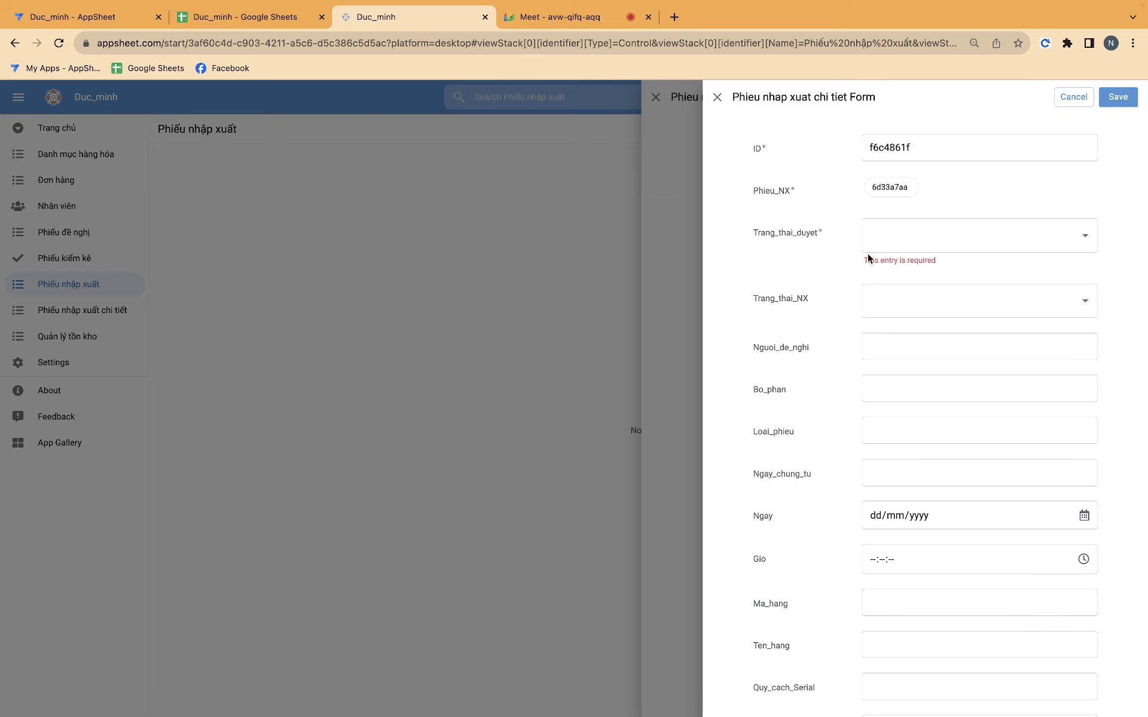
left_click(879, 239)
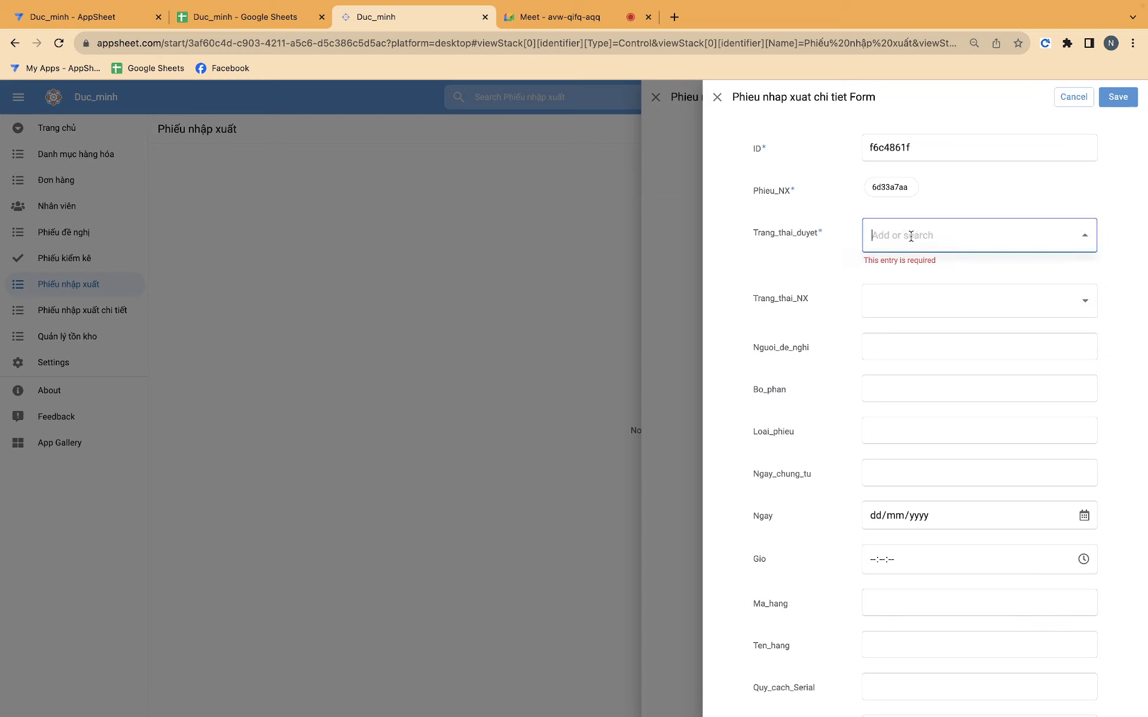
type("fsdf")
left_click(898, 275)
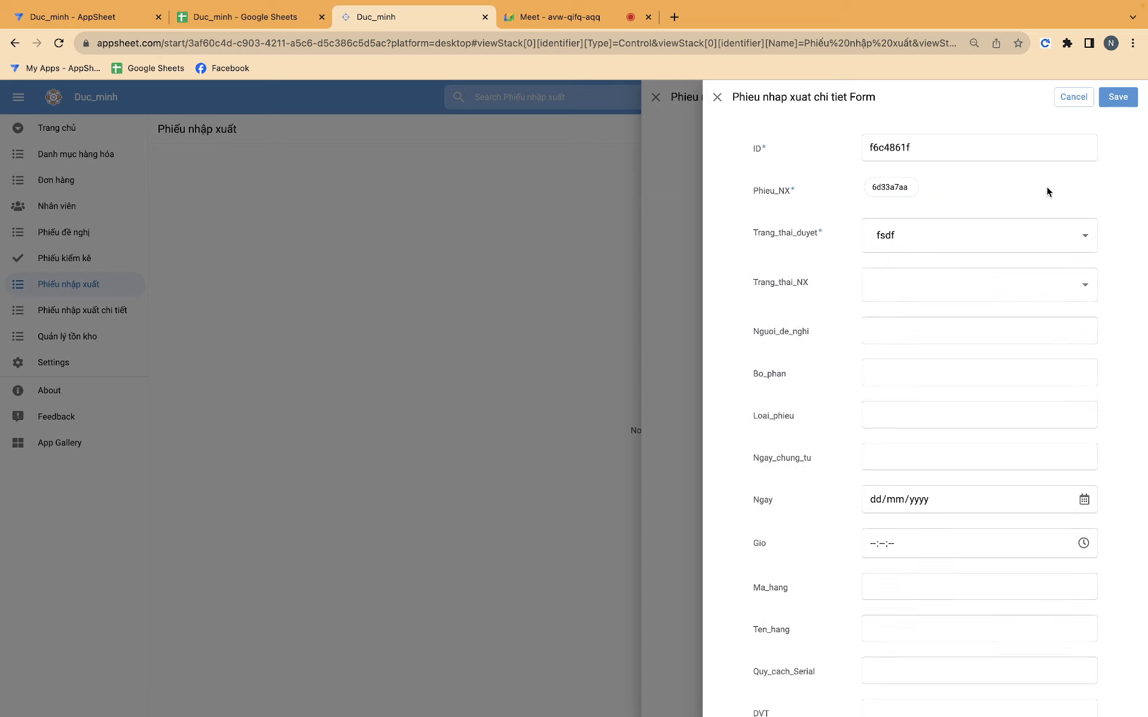
left_click(1113, 100)
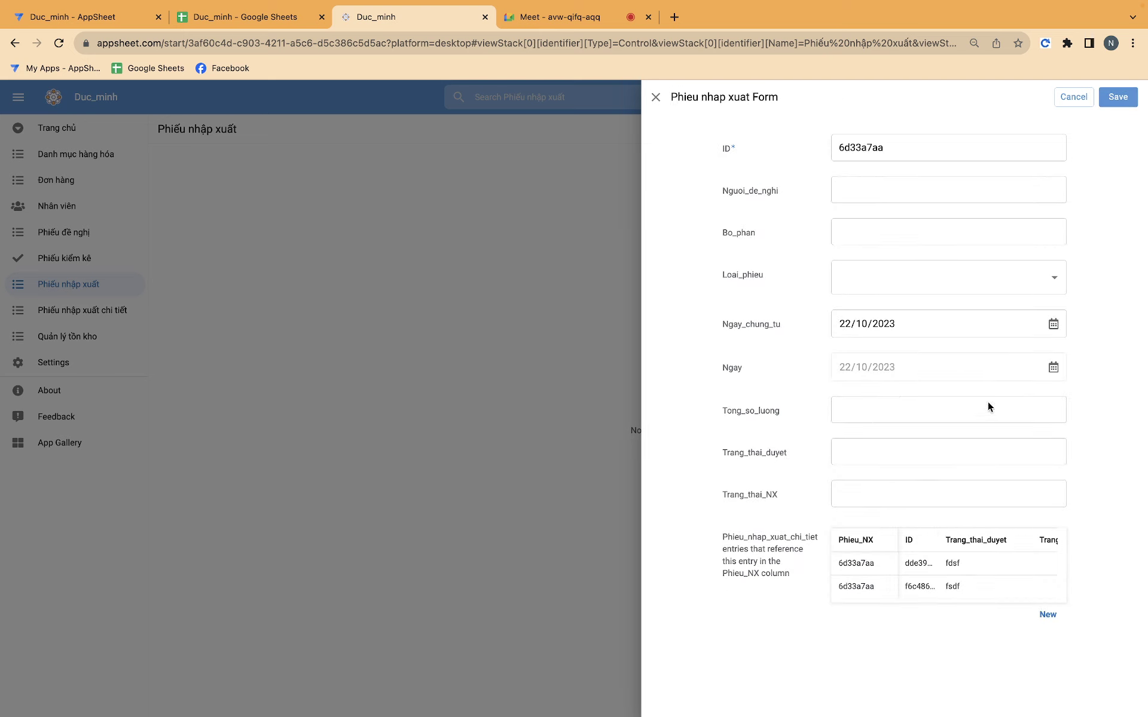
left_click(1111, 100)
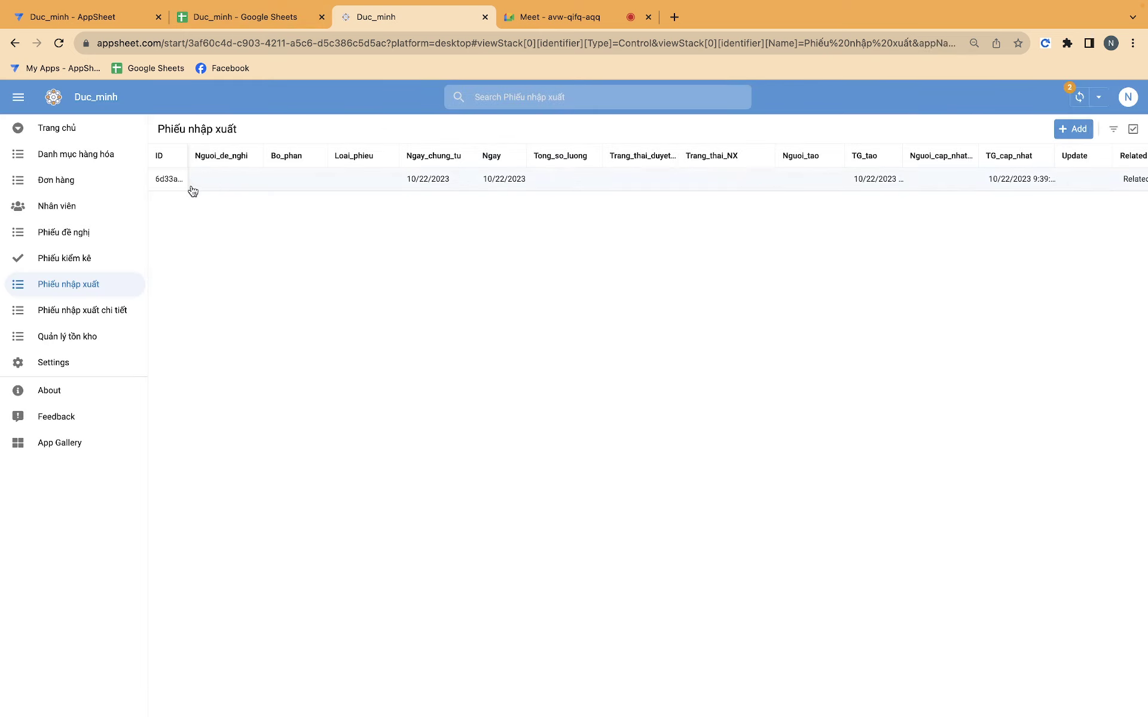
Open record 6d33a7aa's details to view its two related detail rows, then go to the Duc_minh spreadsheet
left_click(259, 192)
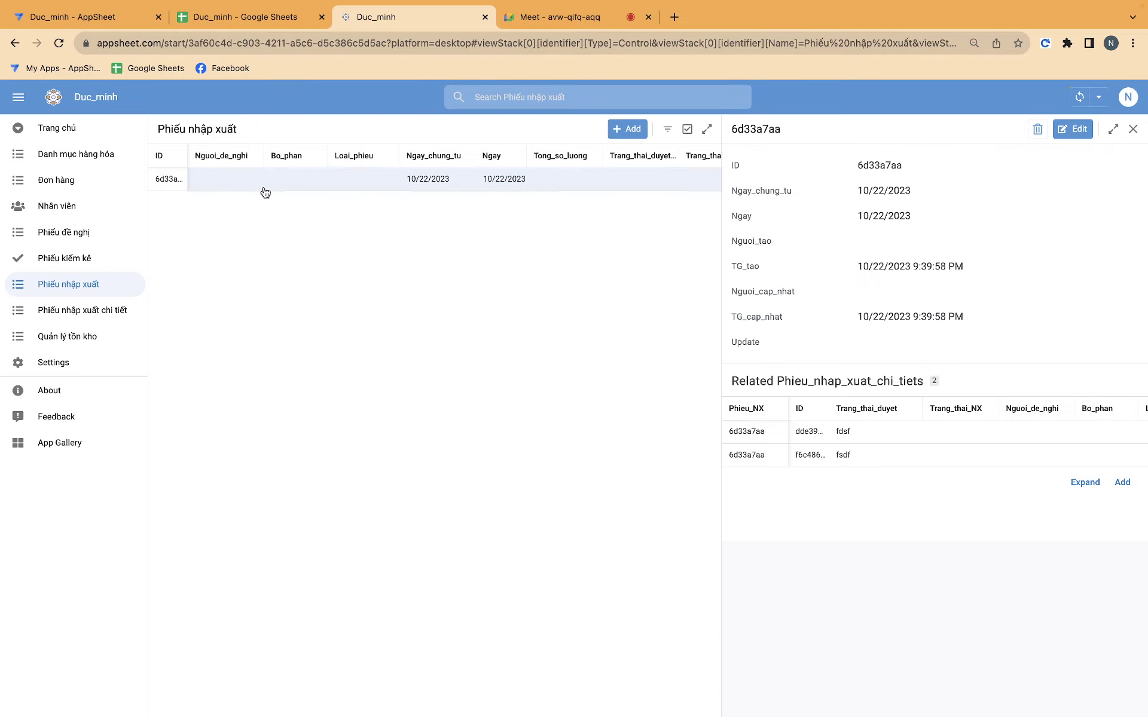
left_click_drag(813, 381, 868, 382)
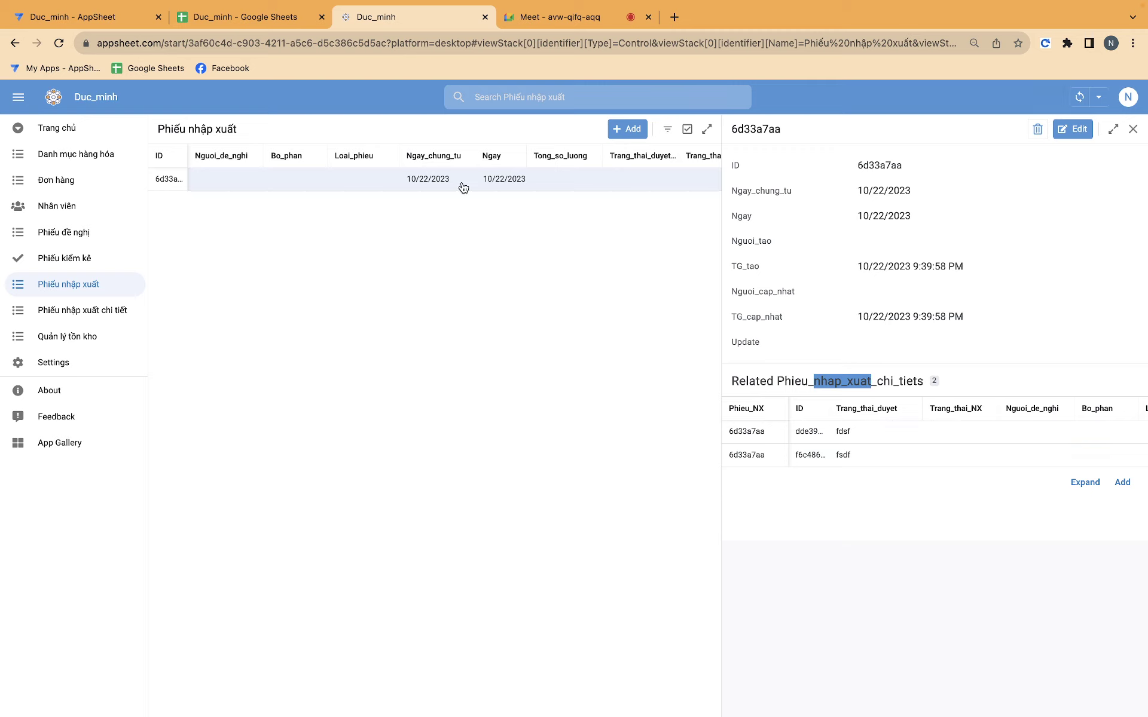
left_click(239, 17)
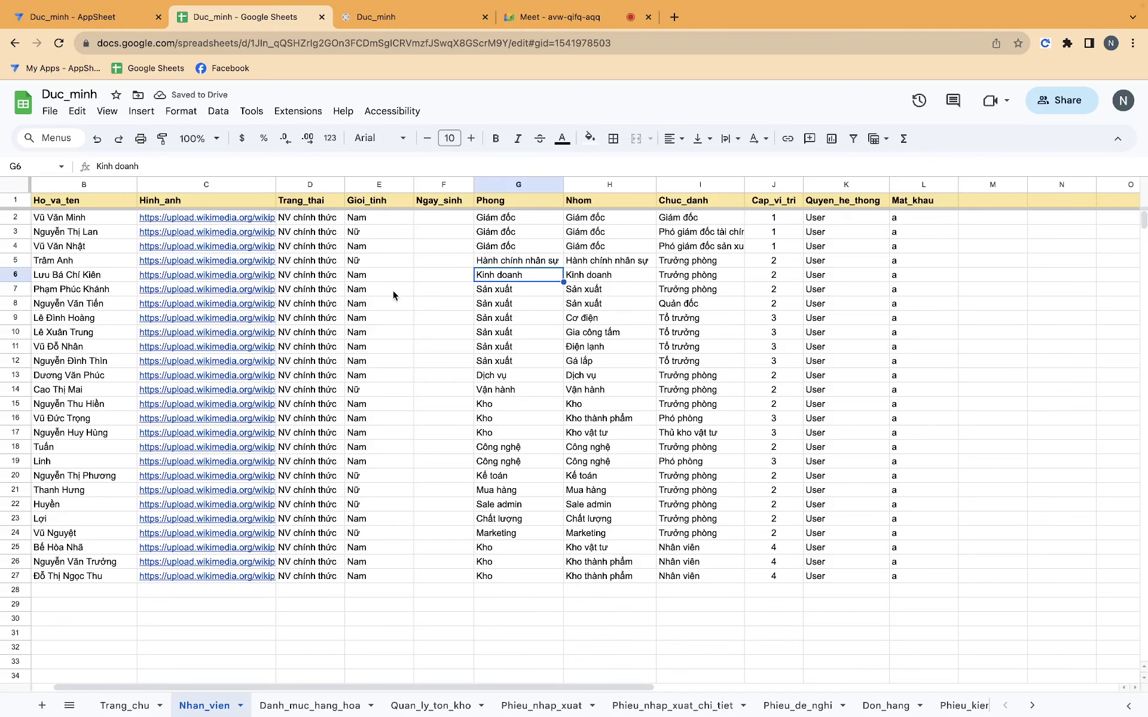
Check the new record's row on the Phieu_nhap_xuat sheet, widening column E to show its dates
left_click(543, 705)
left_click(193, 262)
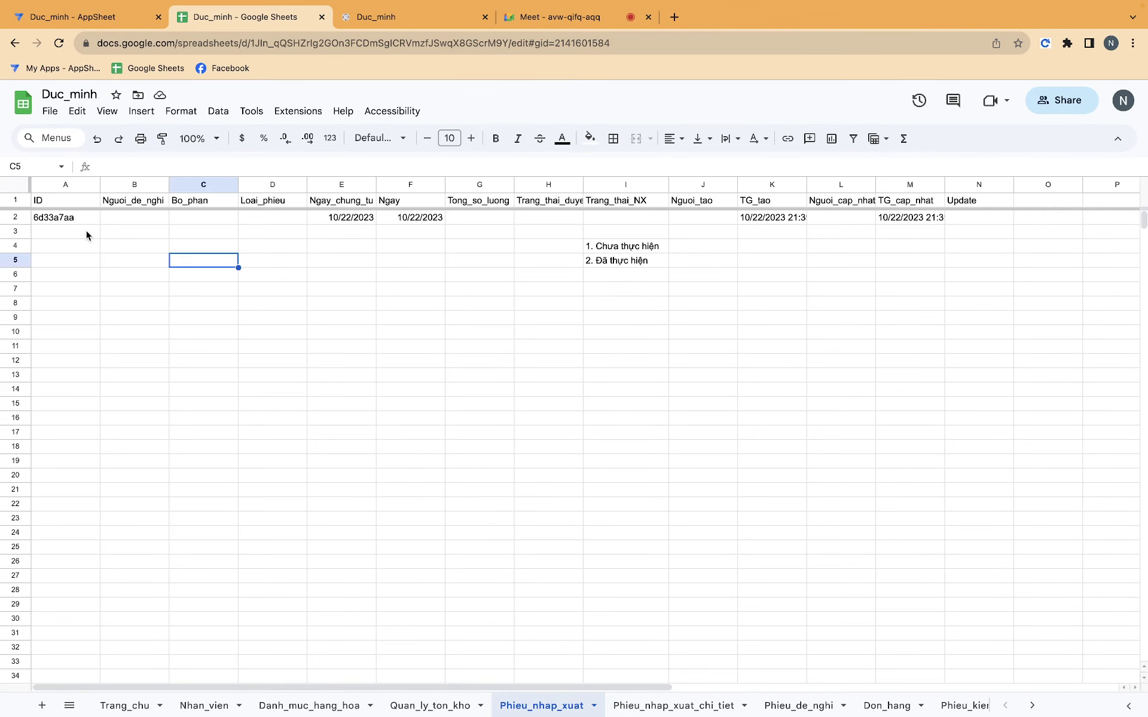
left_click(16, 221)
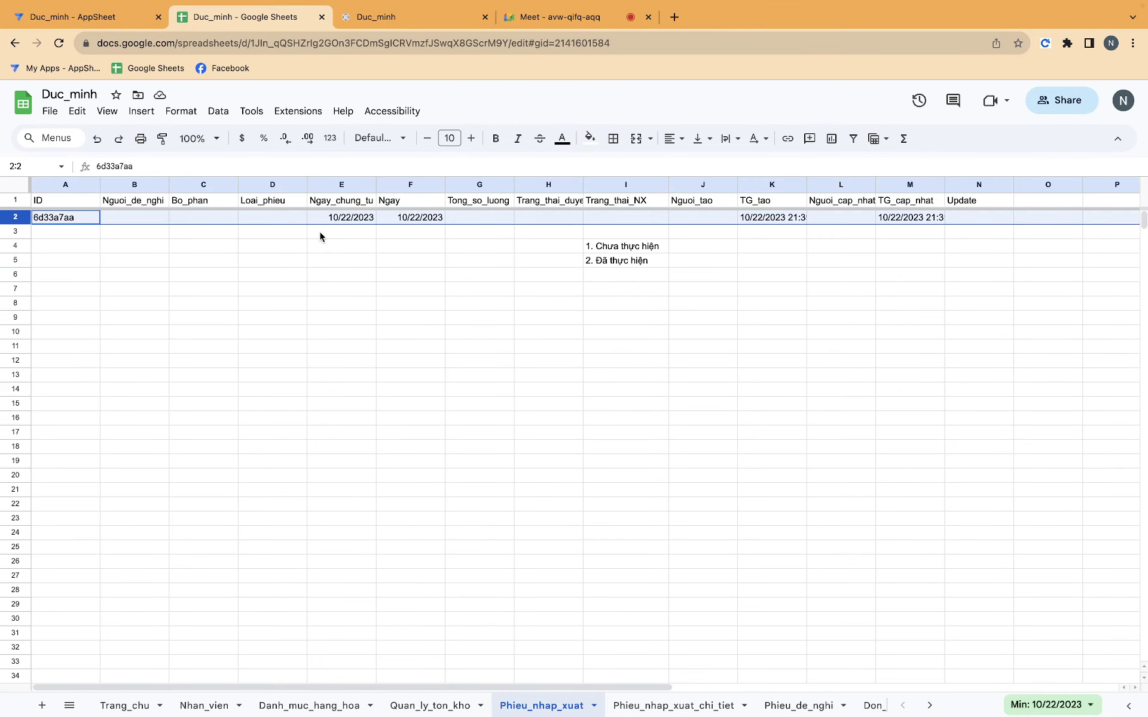
left_click_drag(376, 185, 422, 184)
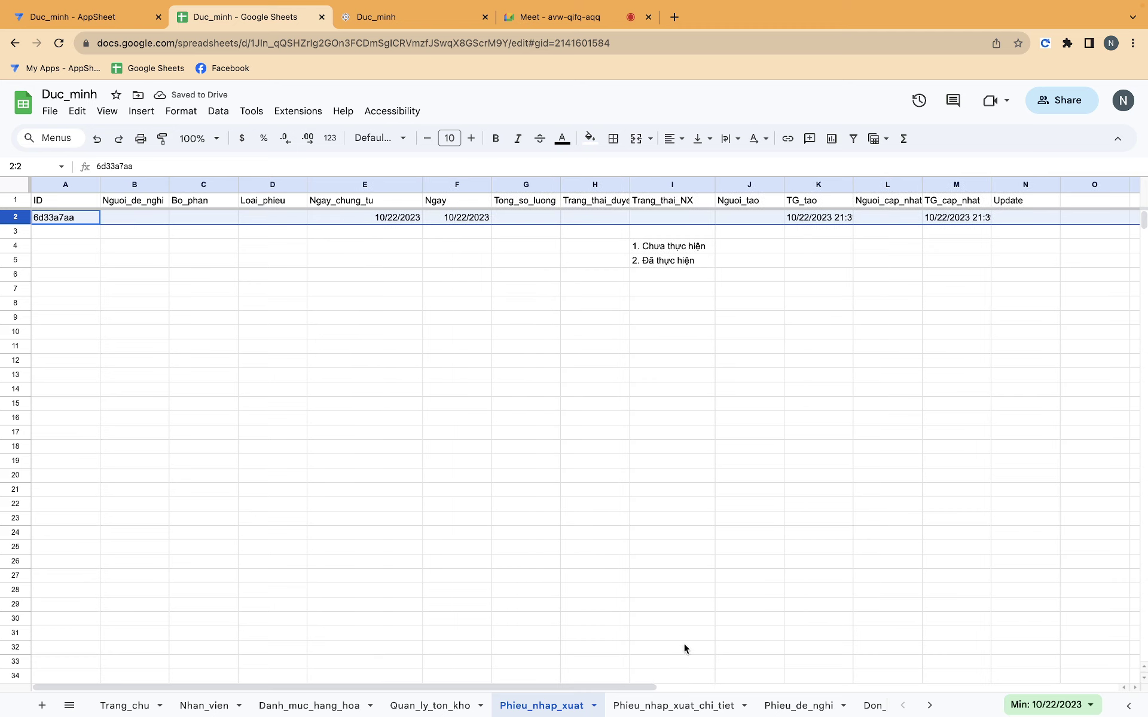
Clear the stray entries in C4:G10 of Phieu_nhap_xuat_chi_tiet, then return to the AppSheet editor
left_click(673, 703)
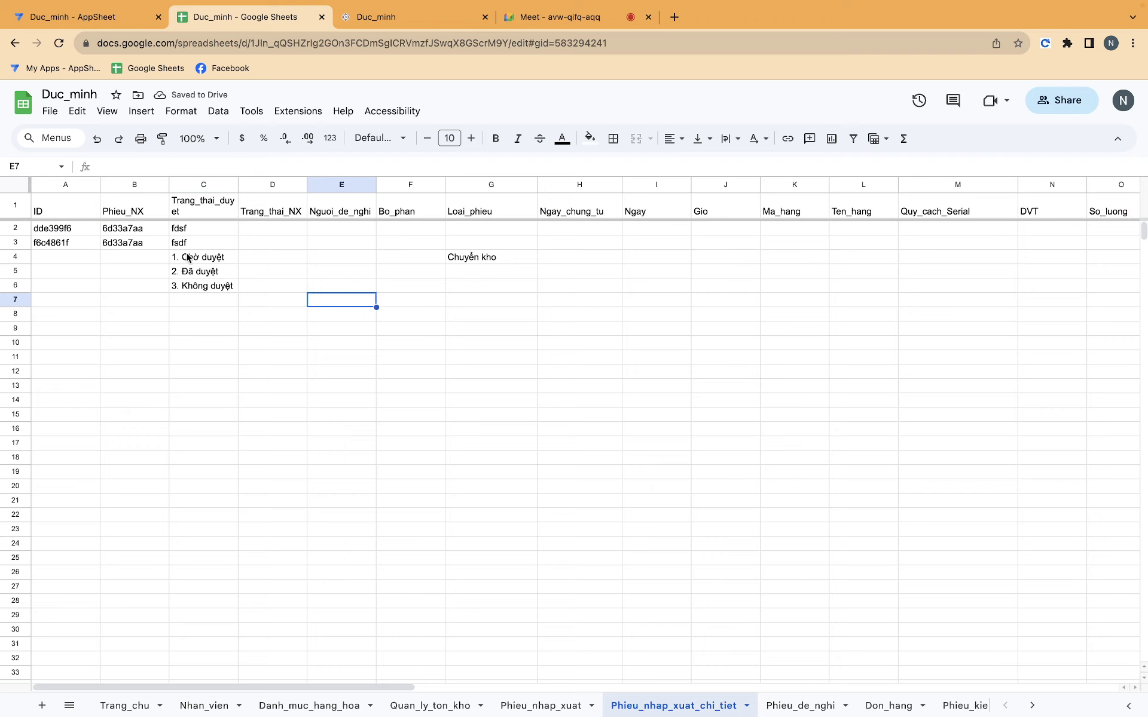
left_click_drag(16, 228, 17, 243)
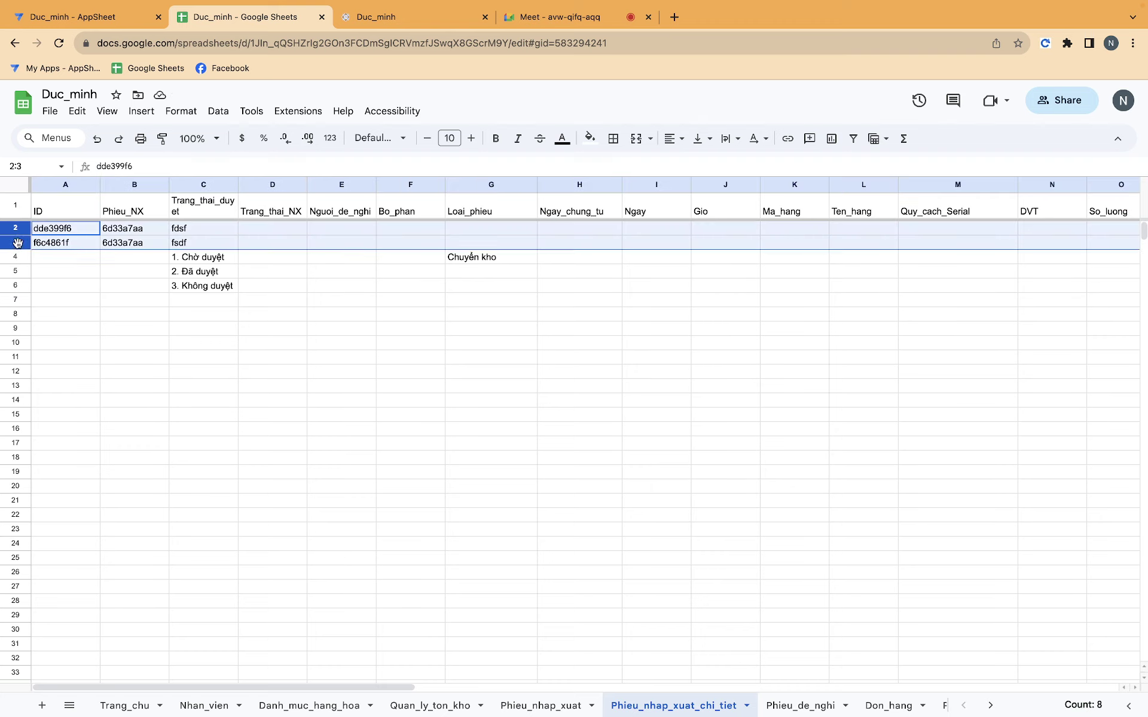
left_click_drag(197, 258, 484, 343)
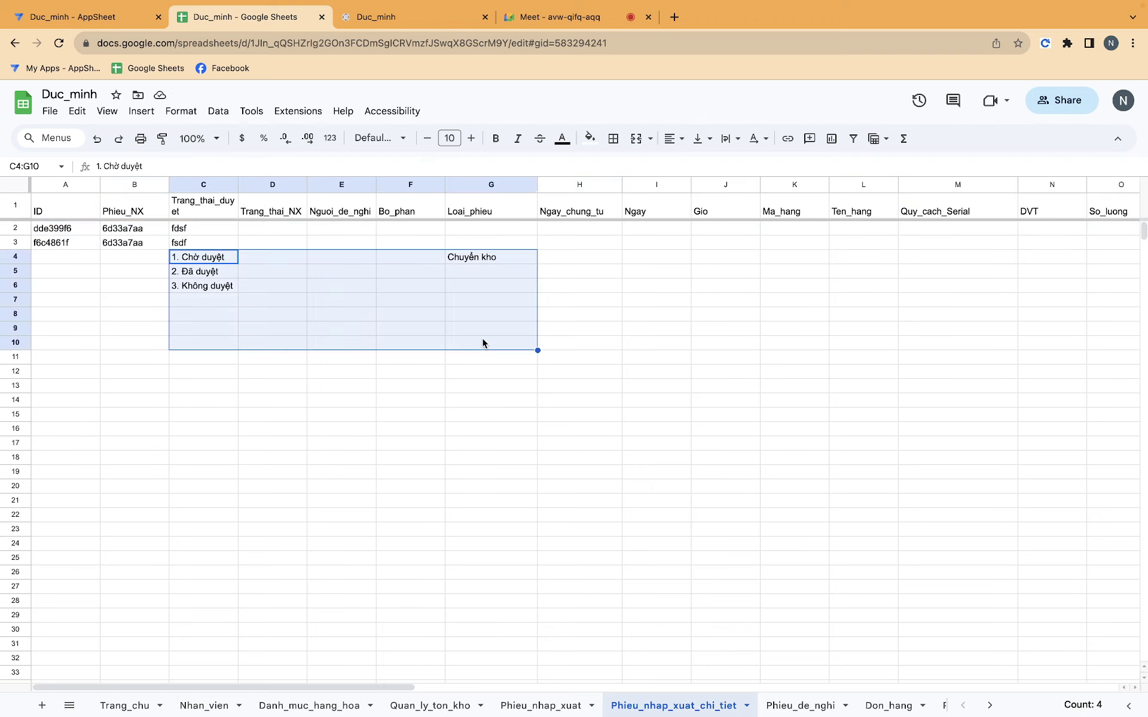
key("Delete")
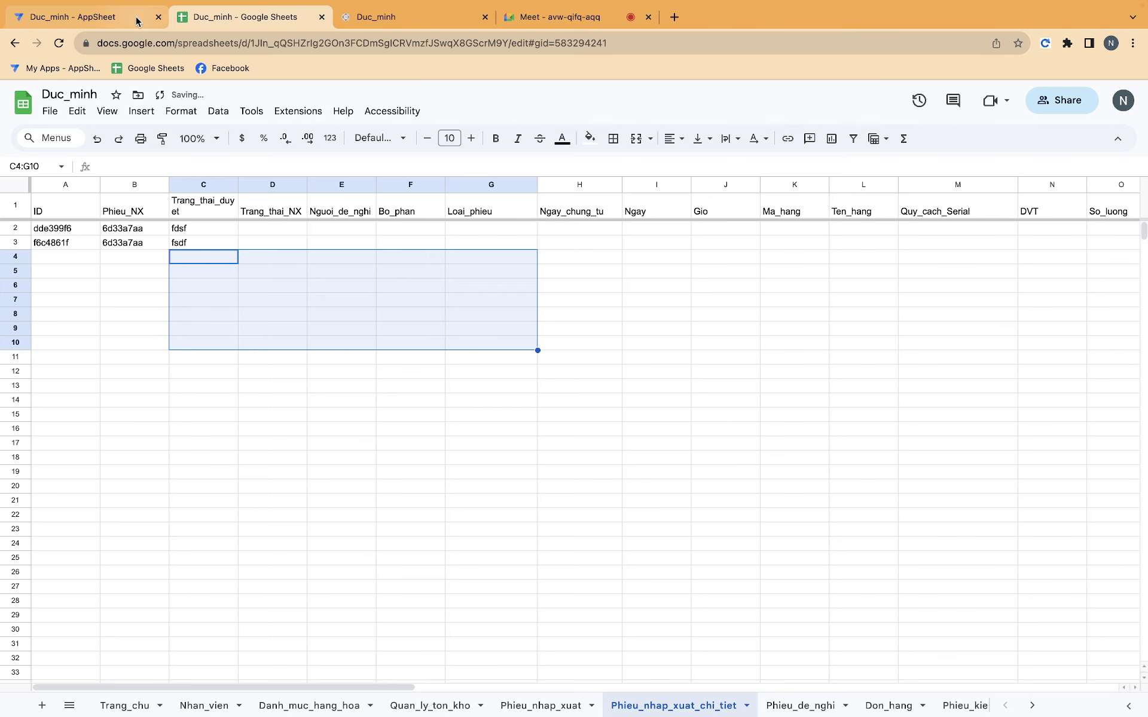
left_click(137, 21)
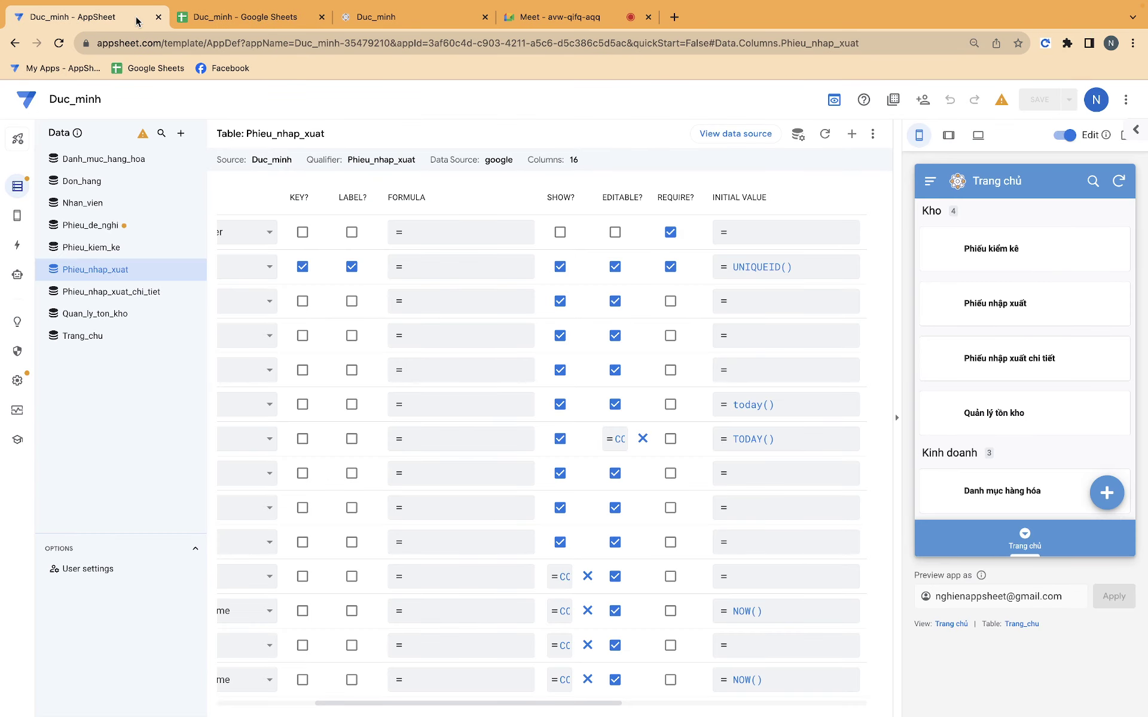
Make Nguoi_tao a Ref column with source table Nhan_vien
scroll(490, 334, "left", 5)
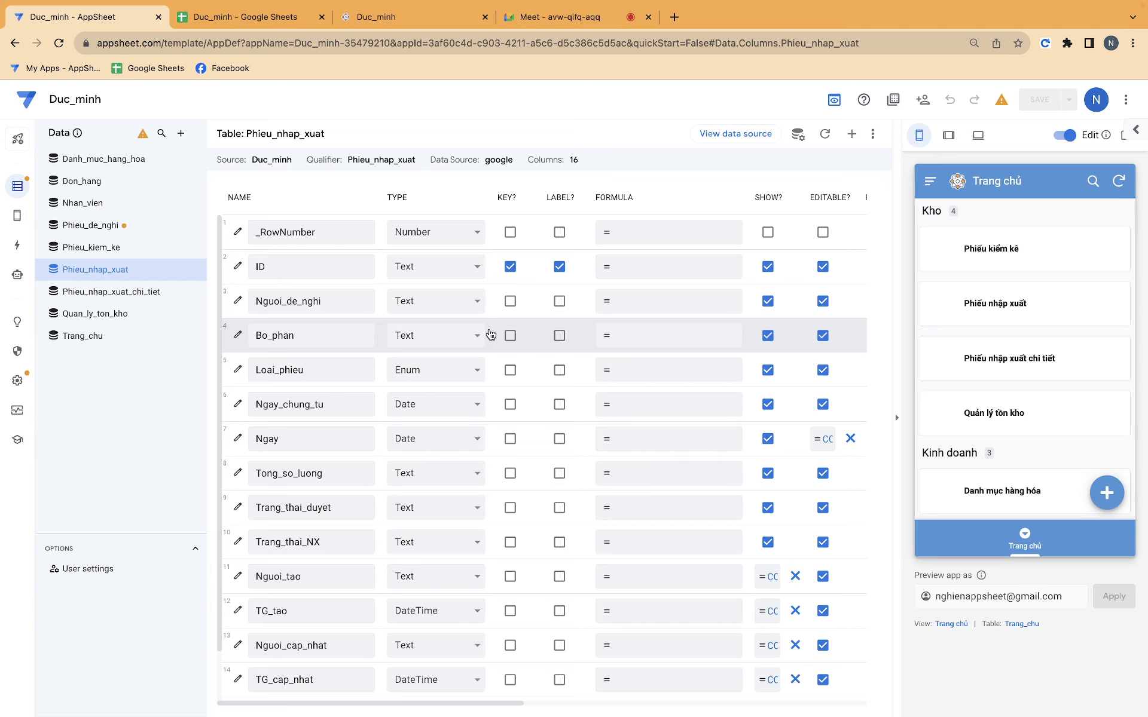
mouse_move(95, 268)
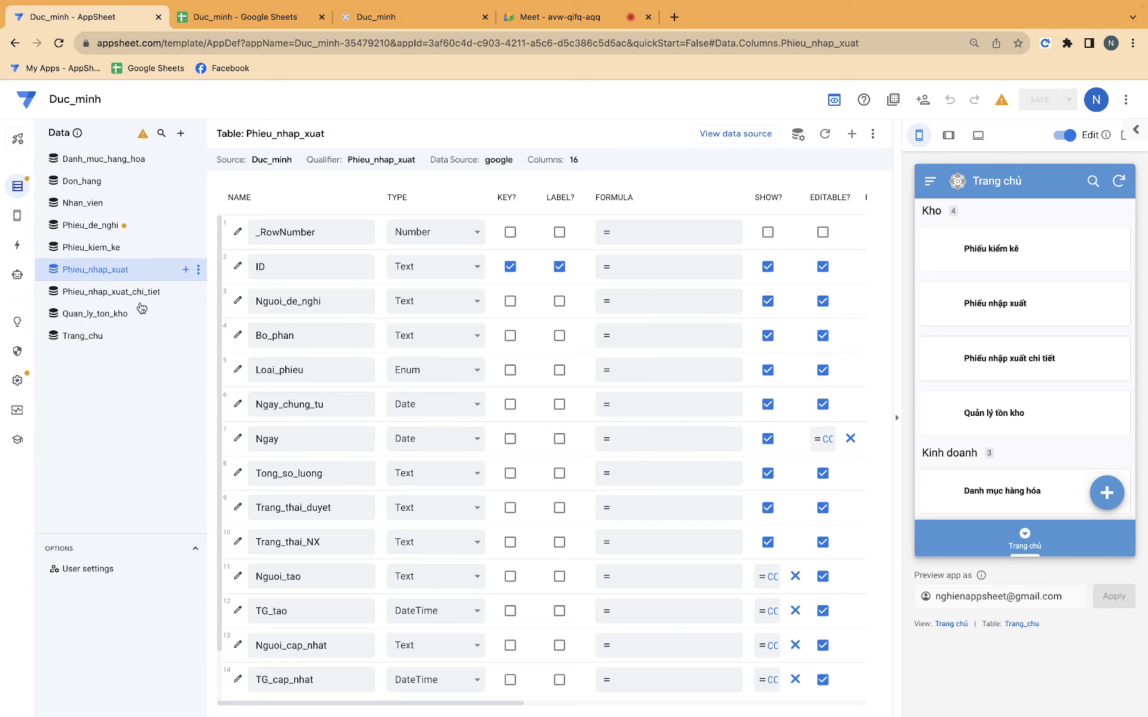
left_click(414, 584)
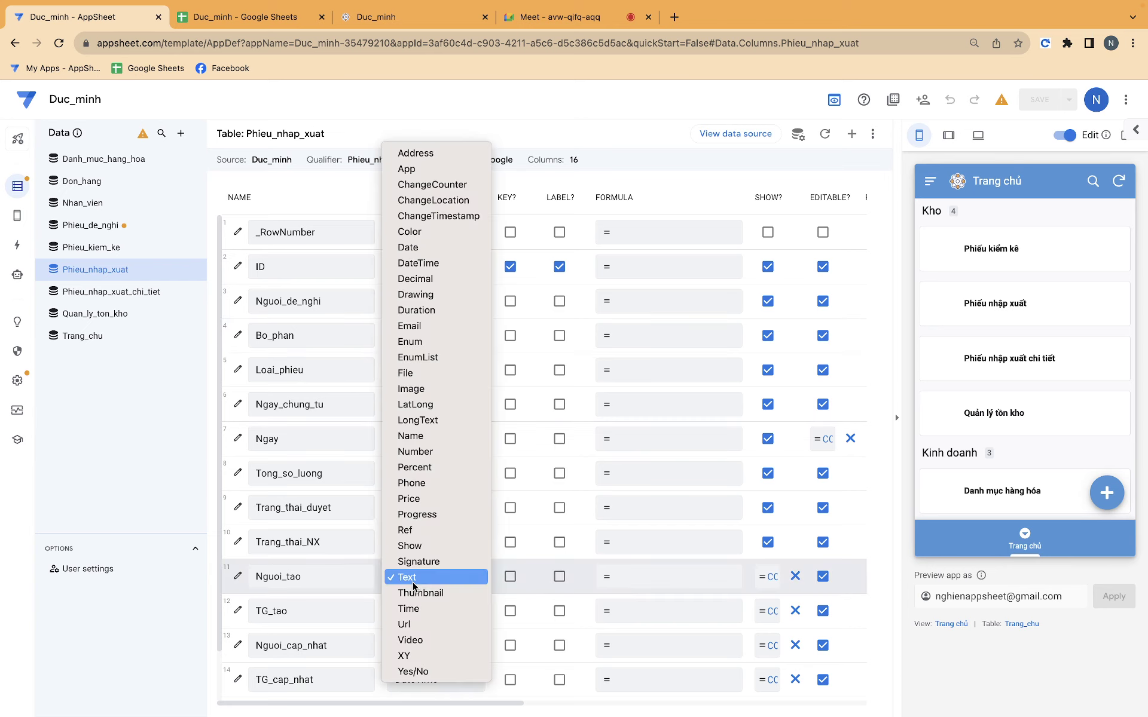
left_click(421, 529)
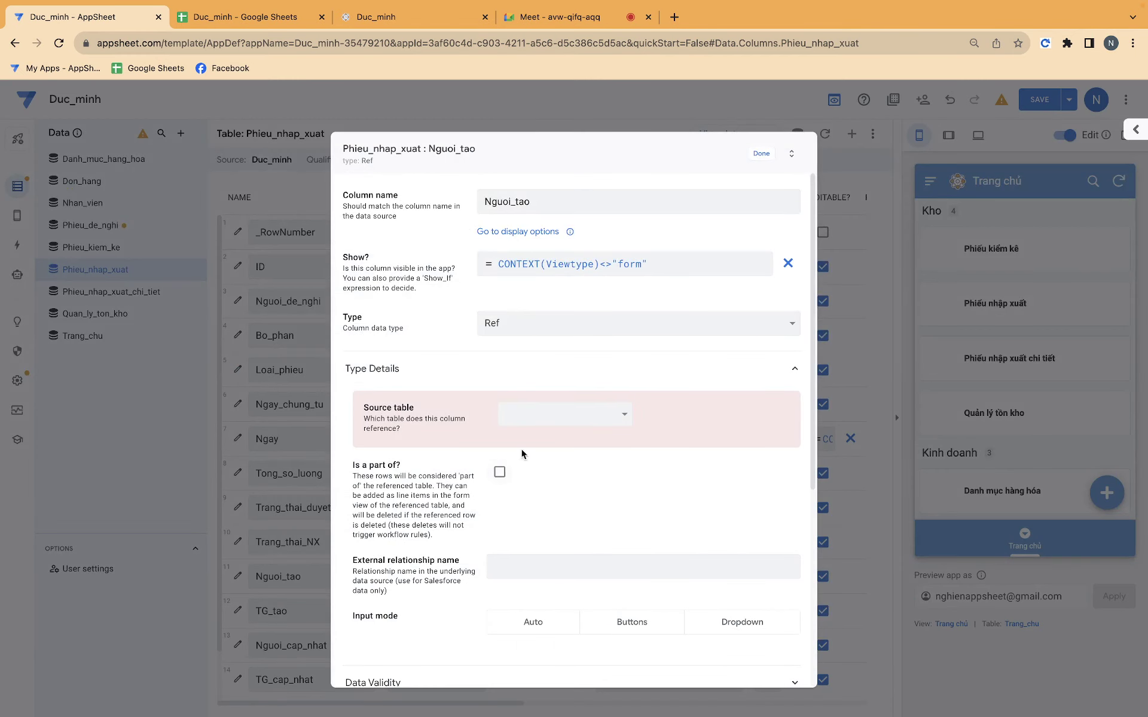
left_click(550, 414)
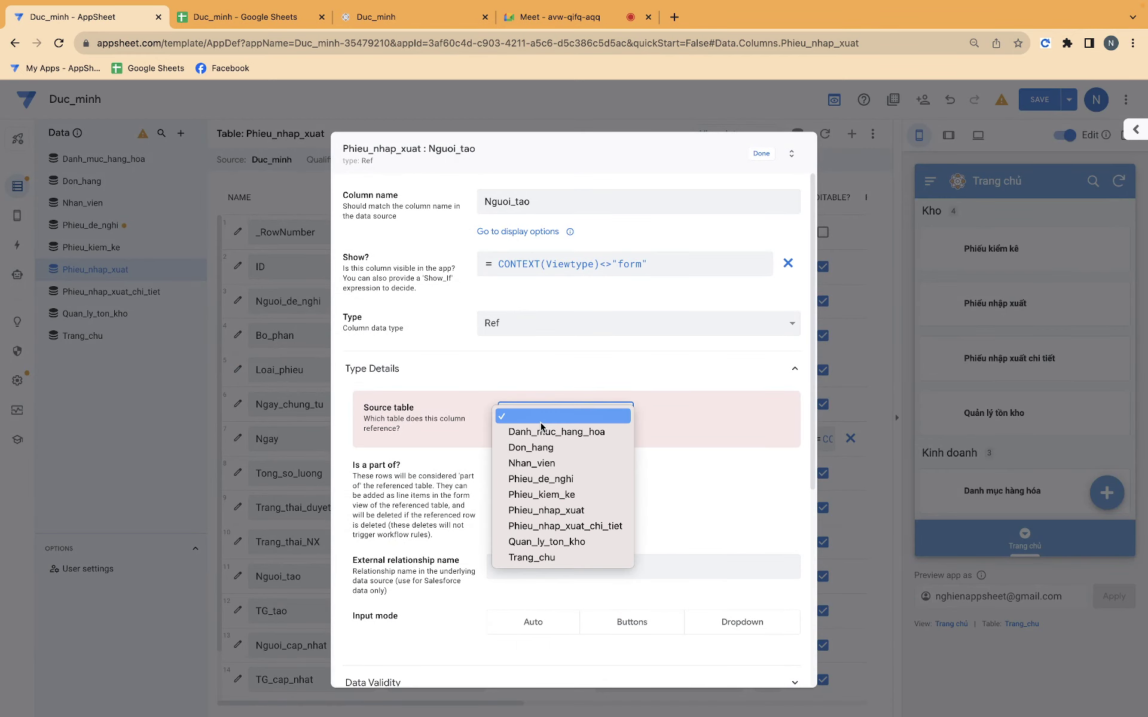
left_click(539, 471)
left_click(761, 154)
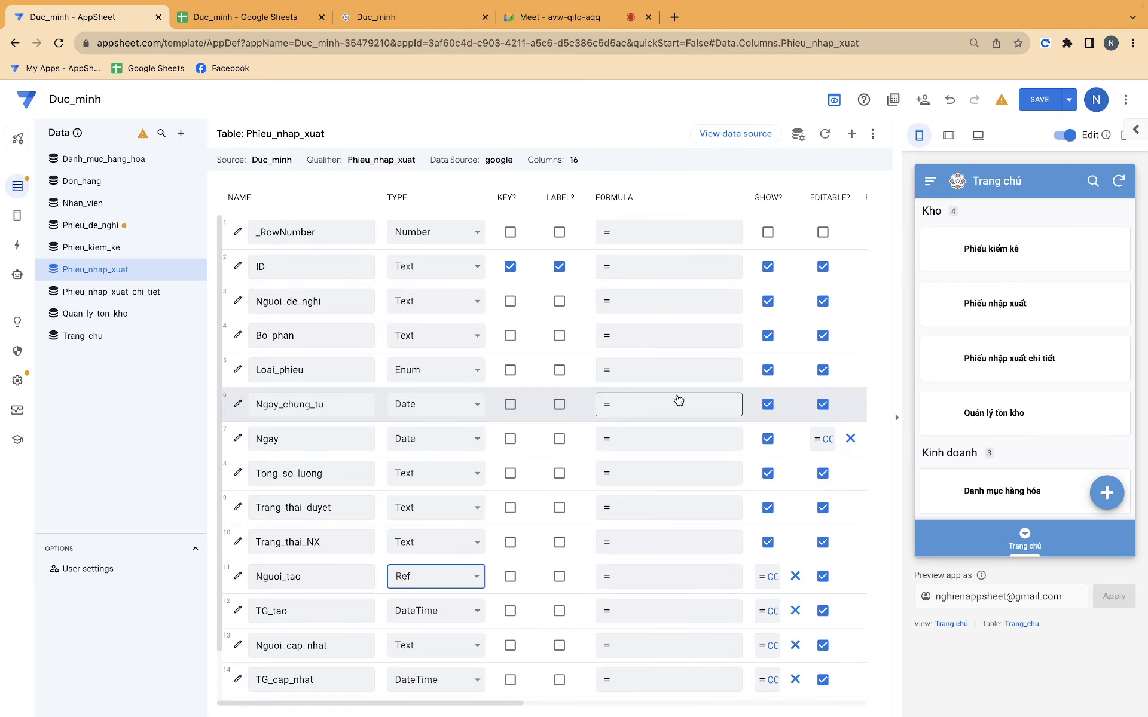
Set Nguoi_tao's initial value to USERSETTINGS(ID), save the app, and go to the spreadsheet
scroll(666, 530, "right", 5)
left_click(673, 572)
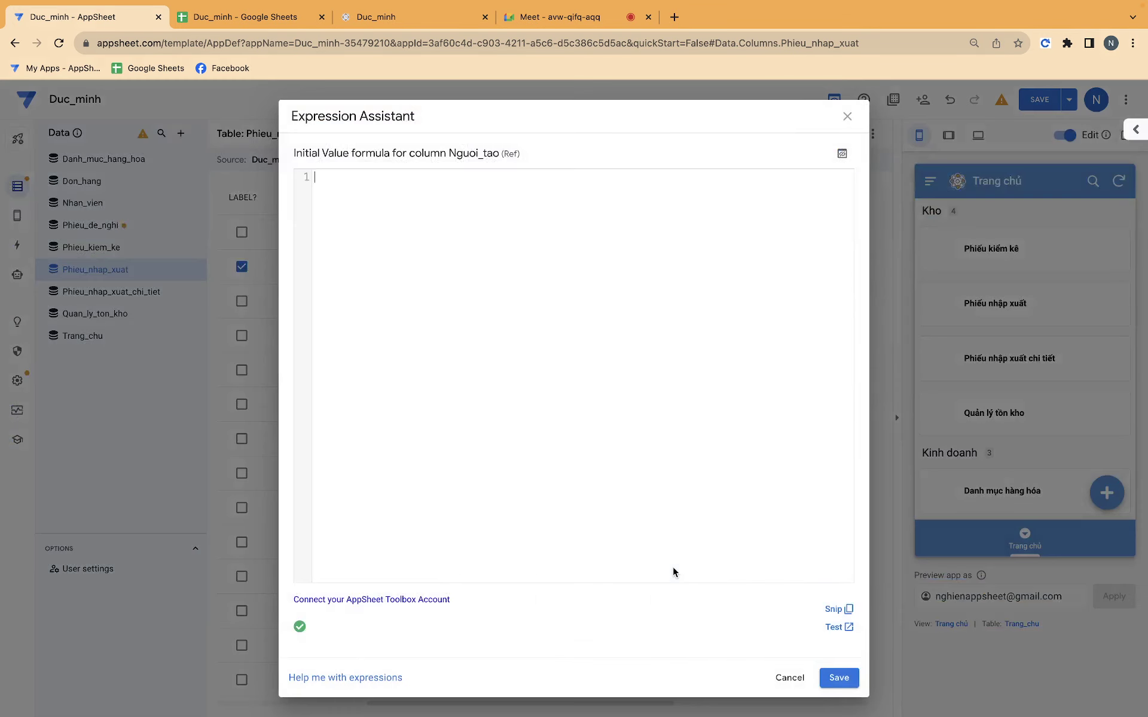
type("USER")
key("Down")
key("Down")
key("Down")
key("Return")
type("USERSETTINGS(I")
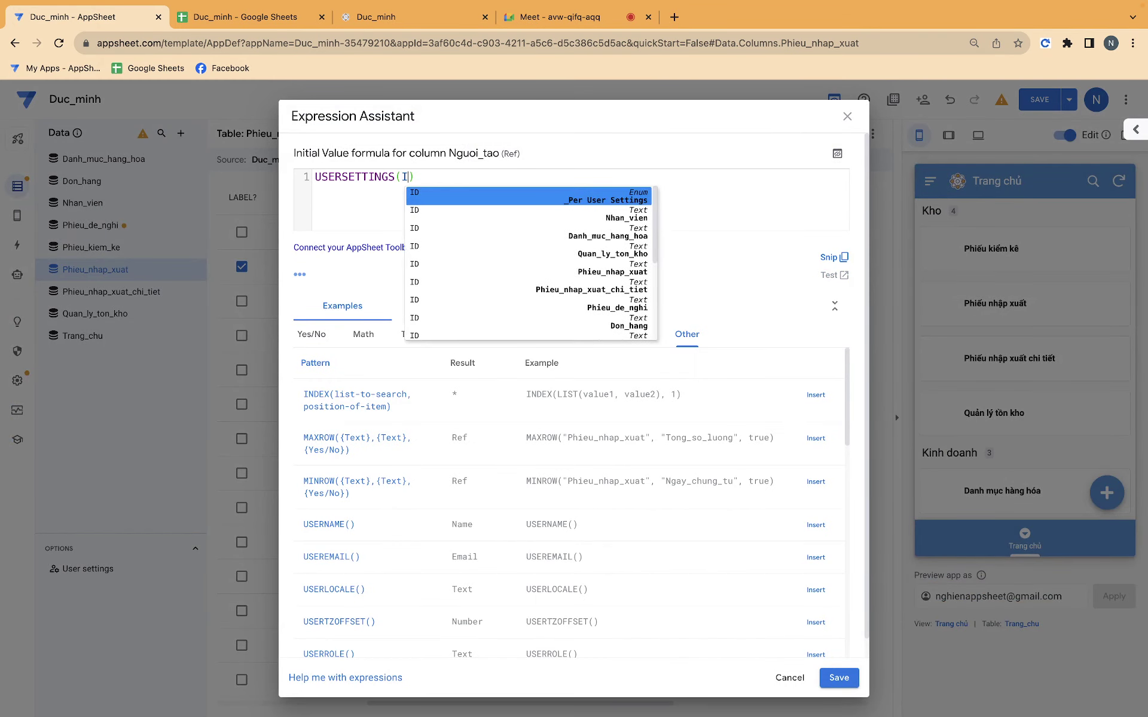
type("D")
left_click(838, 677)
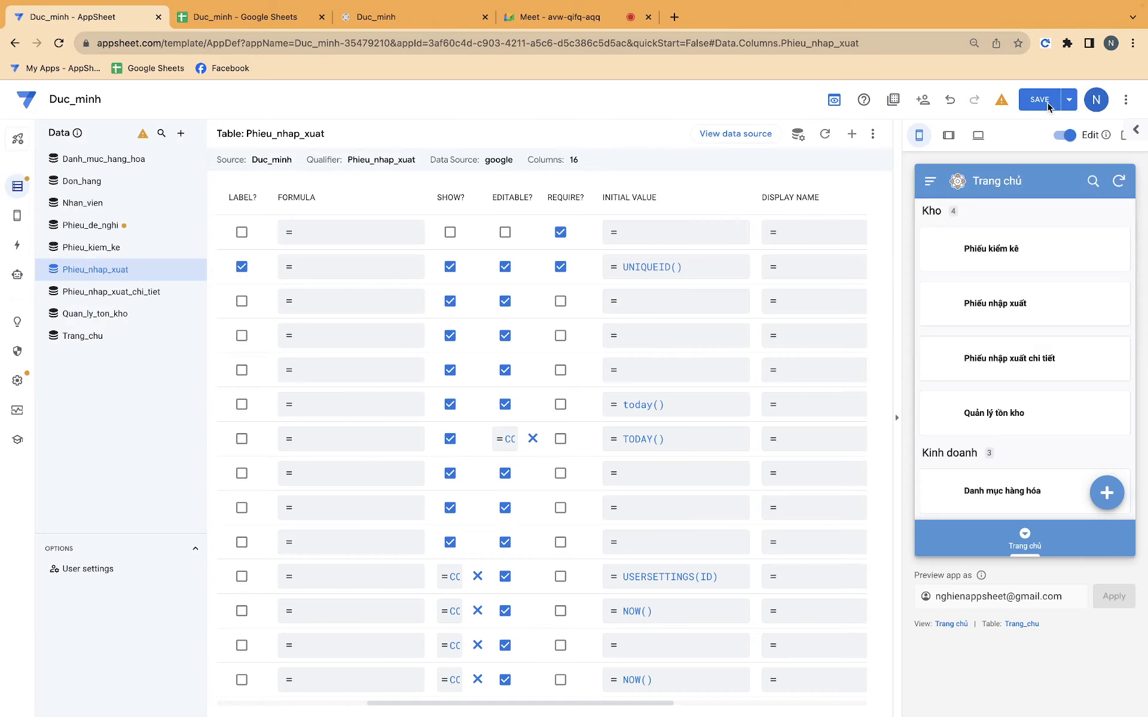
left_click(1047, 105)
left_click(293, 23)
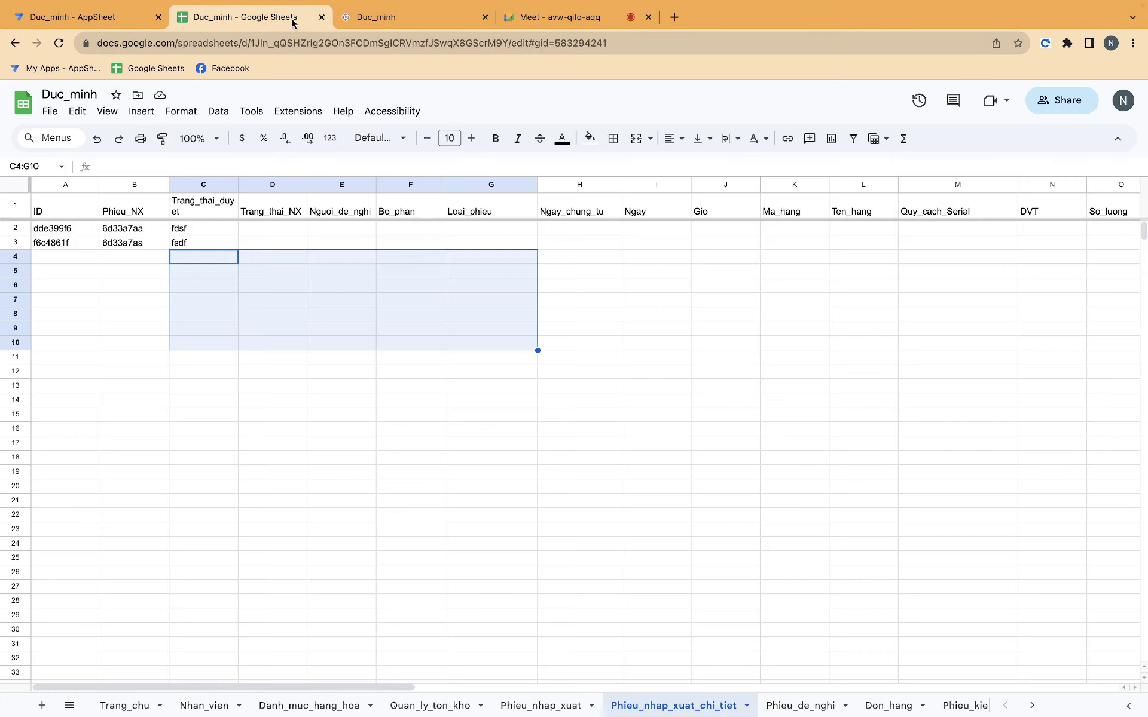
Review the Nhan_vien and Phieu_nhap_xuat sheets, then sync the app to show Nguoi_tao as an employee name
left_click(205, 704)
left_click(541, 705)
left_click(413, 17)
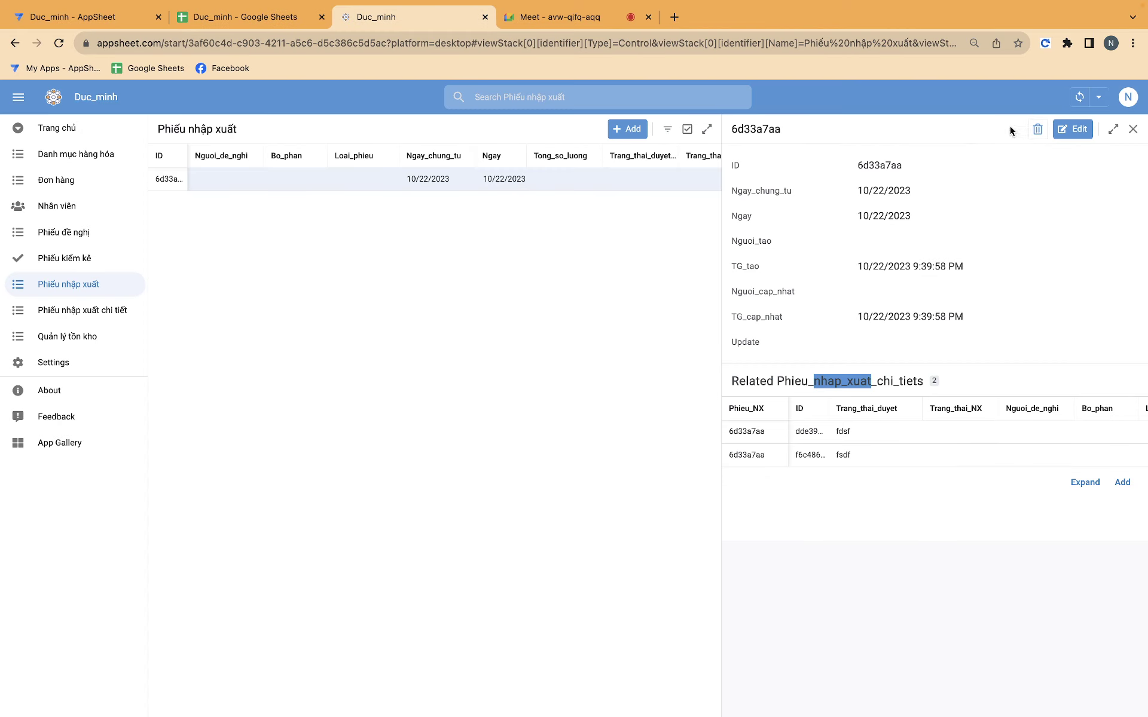
left_click(1077, 99)
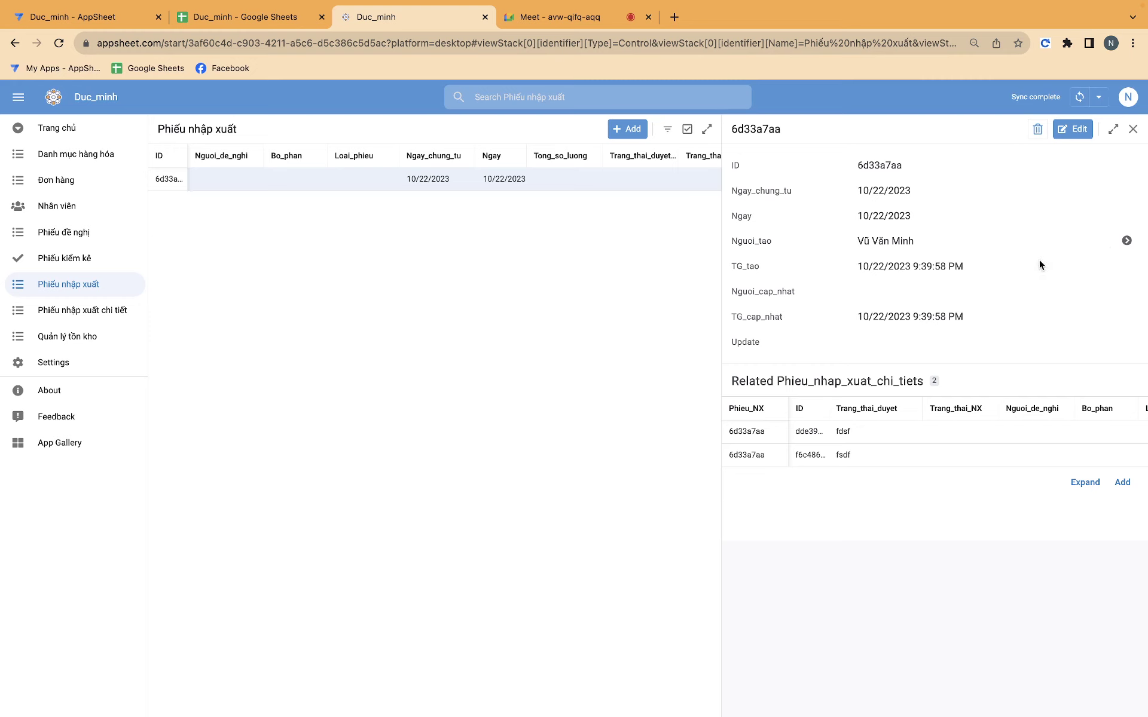
left_click_drag(753, 241, 786, 247)
Open the first employee in Nhân viên to review their fields and one related Phieu_nhap_xuat, then return to the editor
left_click(63, 206)
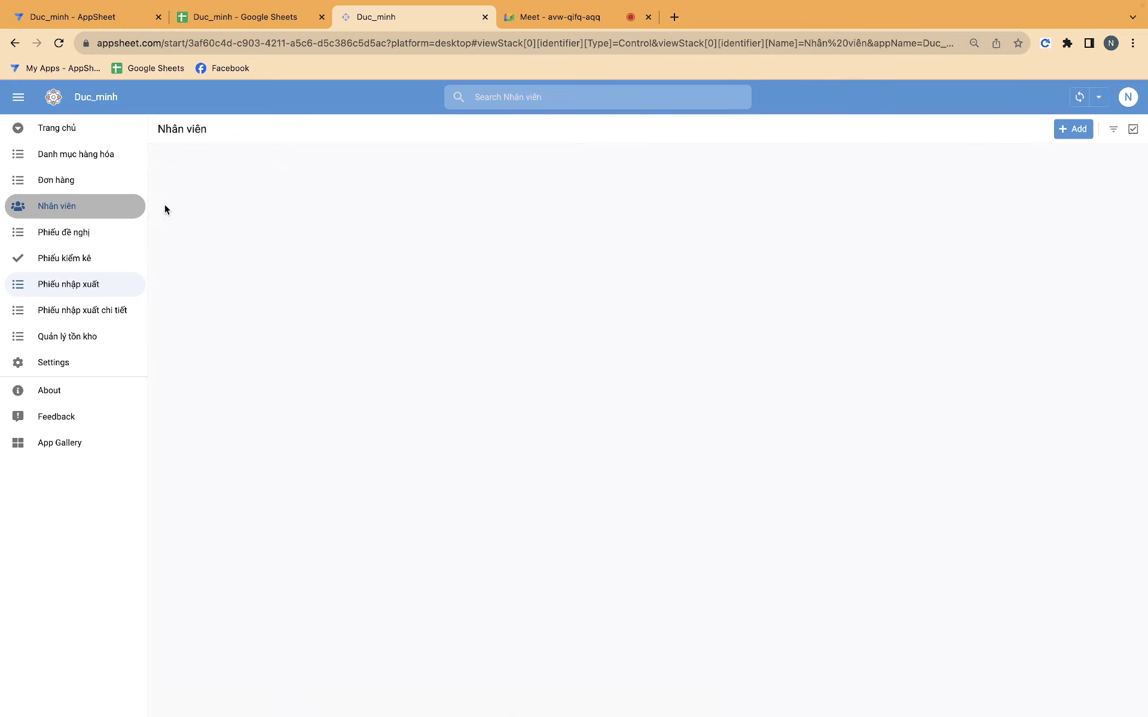
left_click(309, 180)
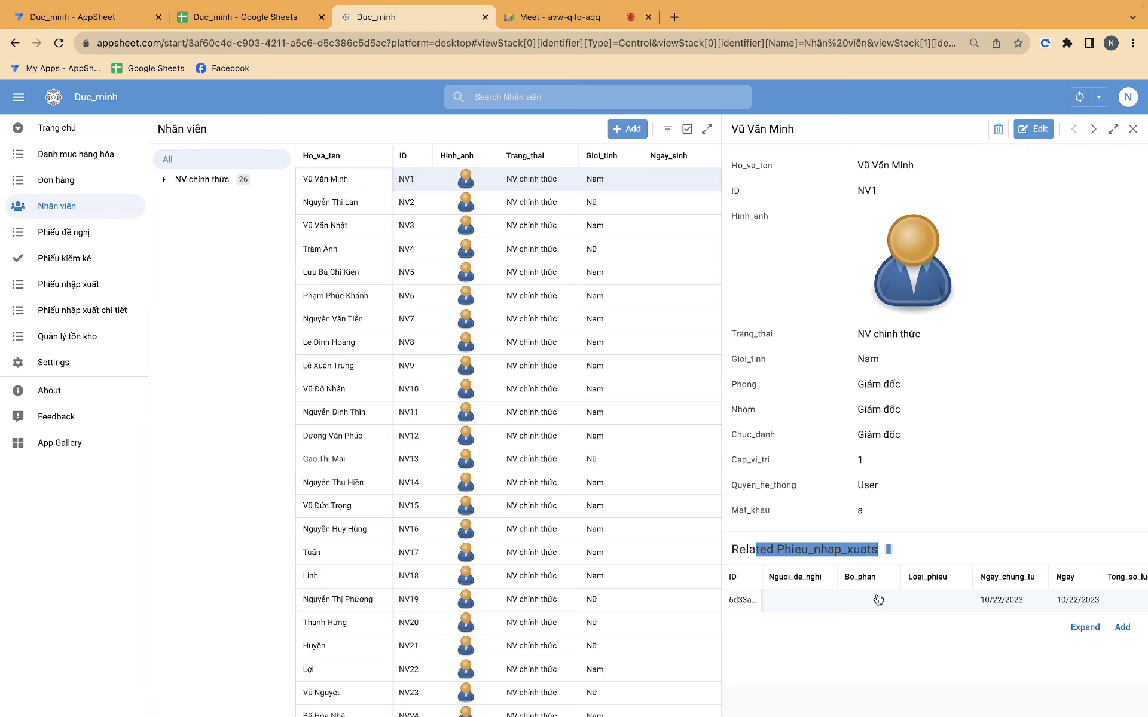
scroll(877, 599, "right", 3)
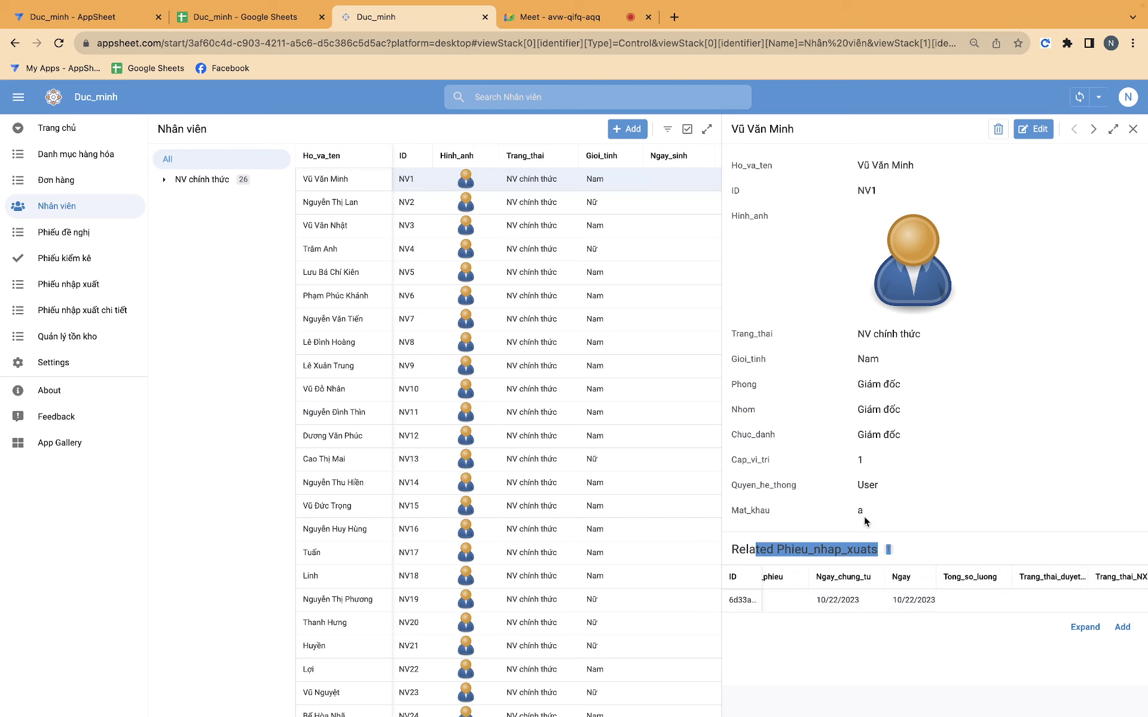
left_click(846, 336)
left_click_drag(846, 336, 907, 438)
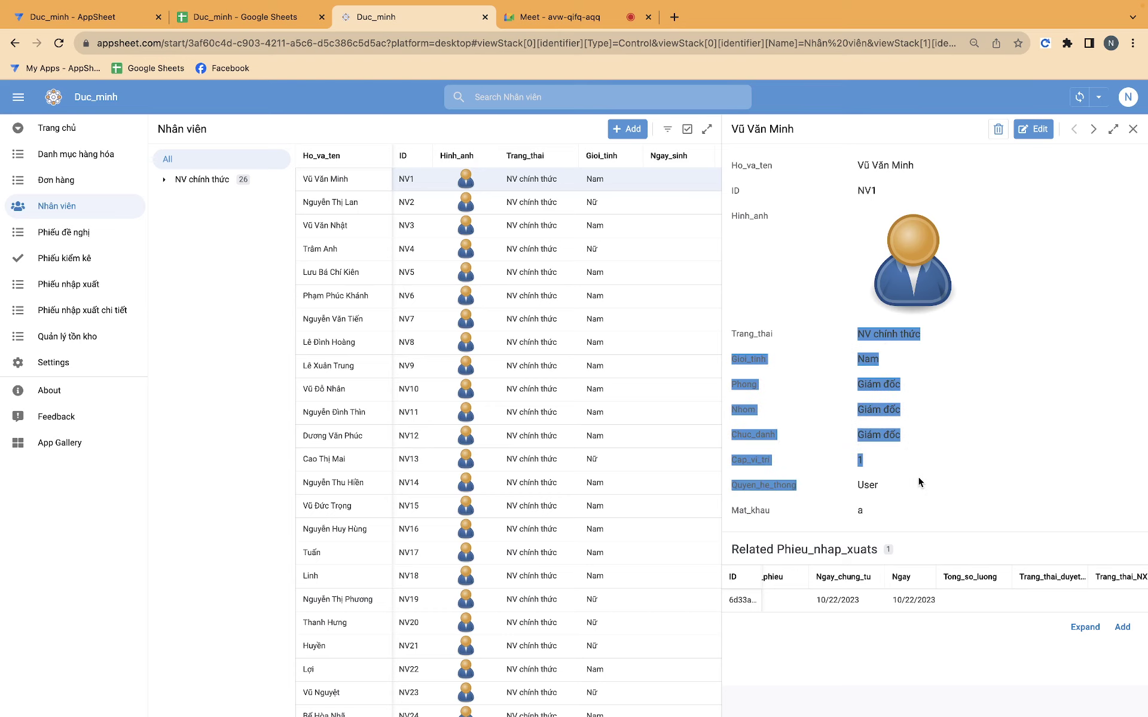
left_click_drag(908, 437, 920, 482)
left_click(95, 18)
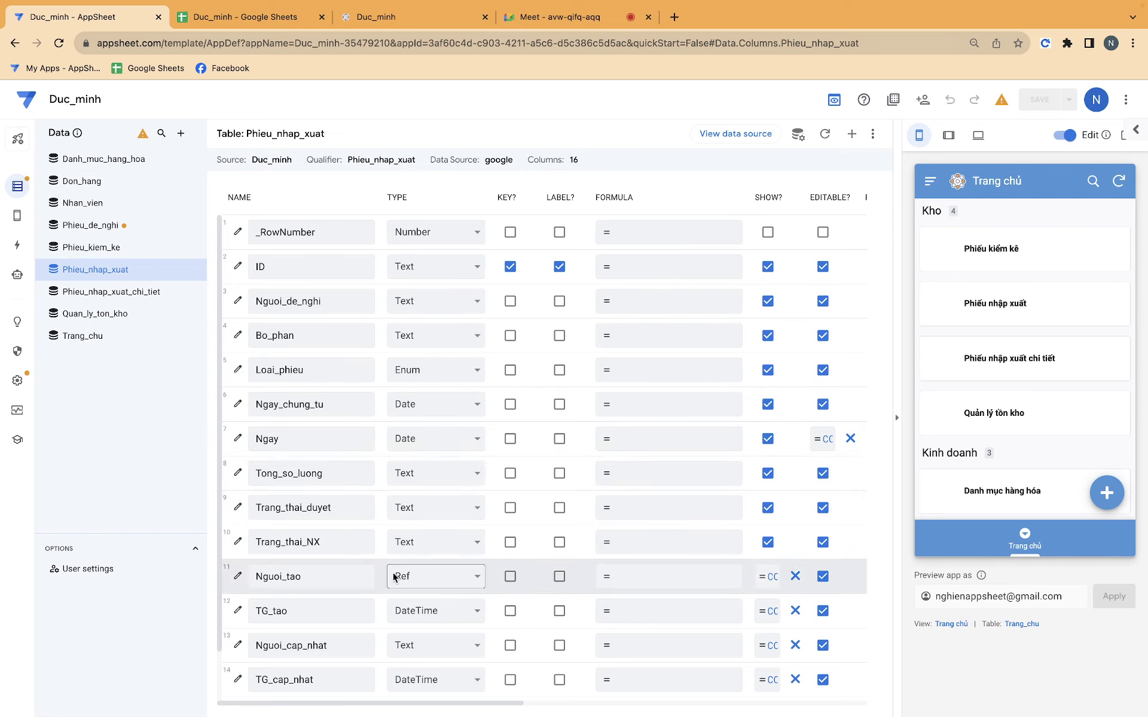
Change Nguoi_tao's type to Enum and open its base type choices
left_click(417, 579)
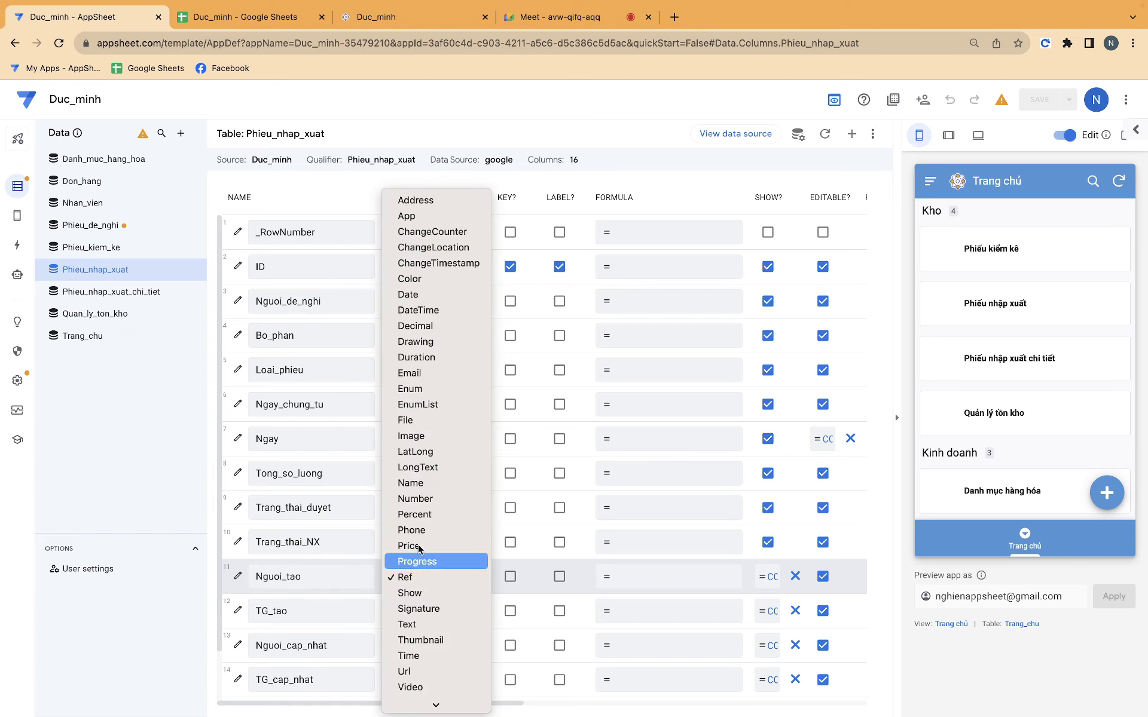
left_click(438, 390)
left_click(238, 578)
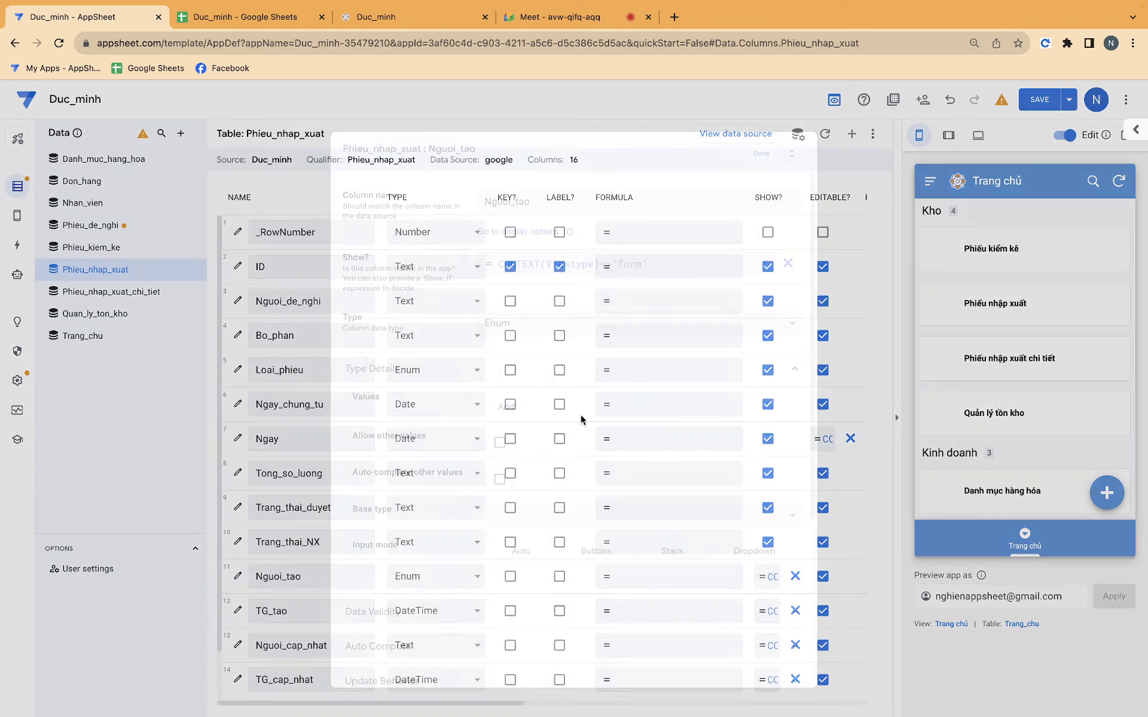
left_click(567, 455)
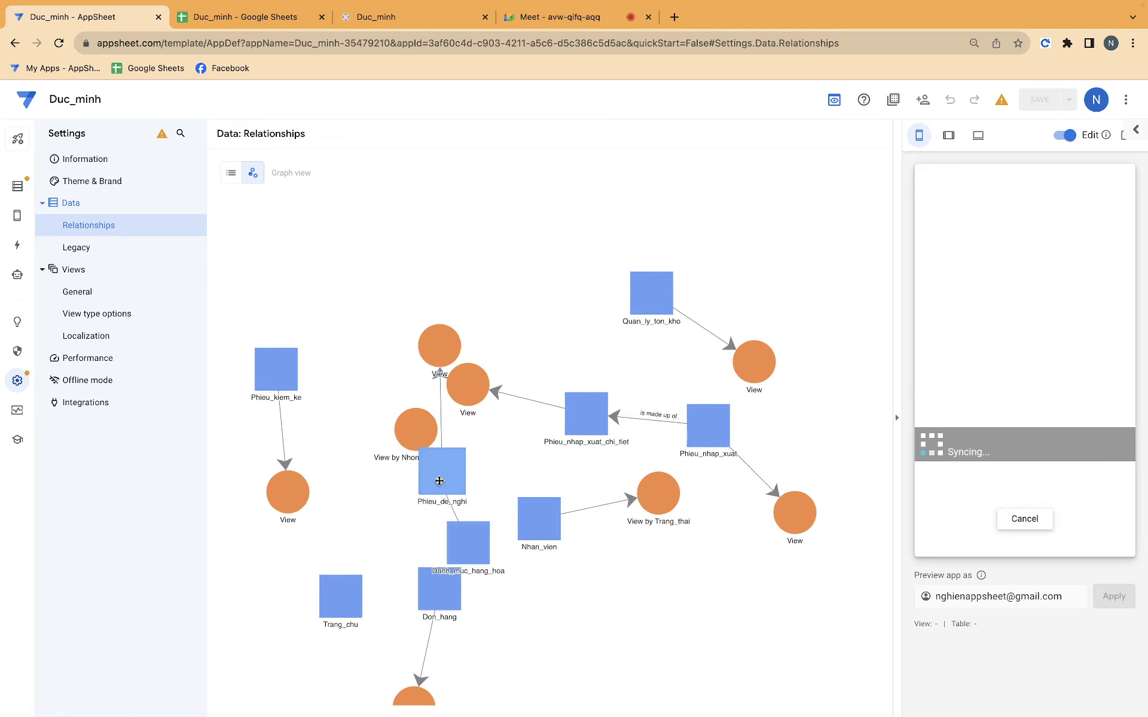
Move the Nhan_vien node beside Phieu_nhap_xuat in the relationships graph
left_click_drag(545, 523, 693, 469)
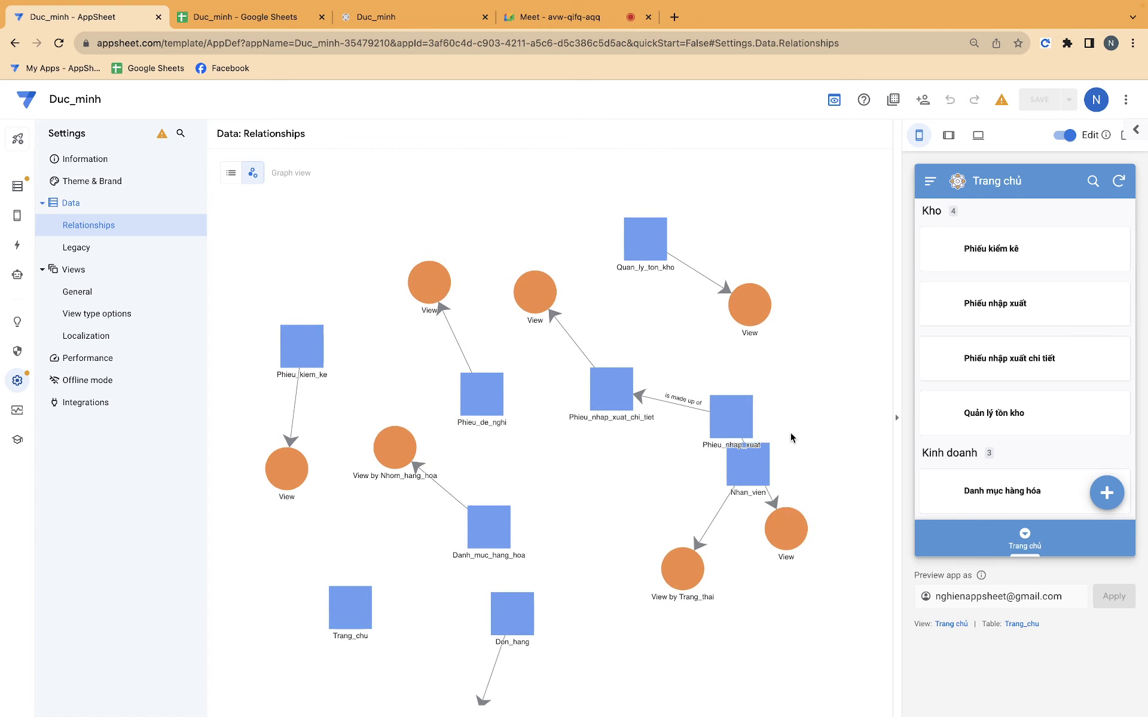
Open the Phiếu nhập xuất record to confirm Nguoi_tao shows an employee name, then go to Trang chủ
left_click(396, 23)
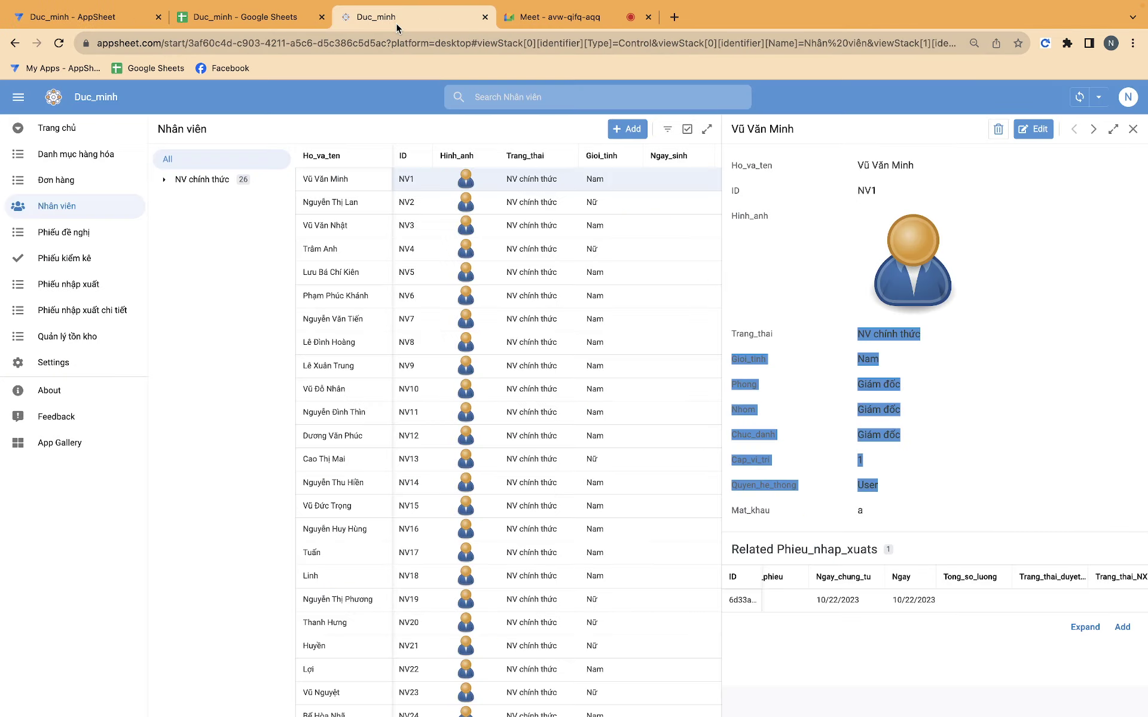
left_click(289, 21)
left_click(389, 17)
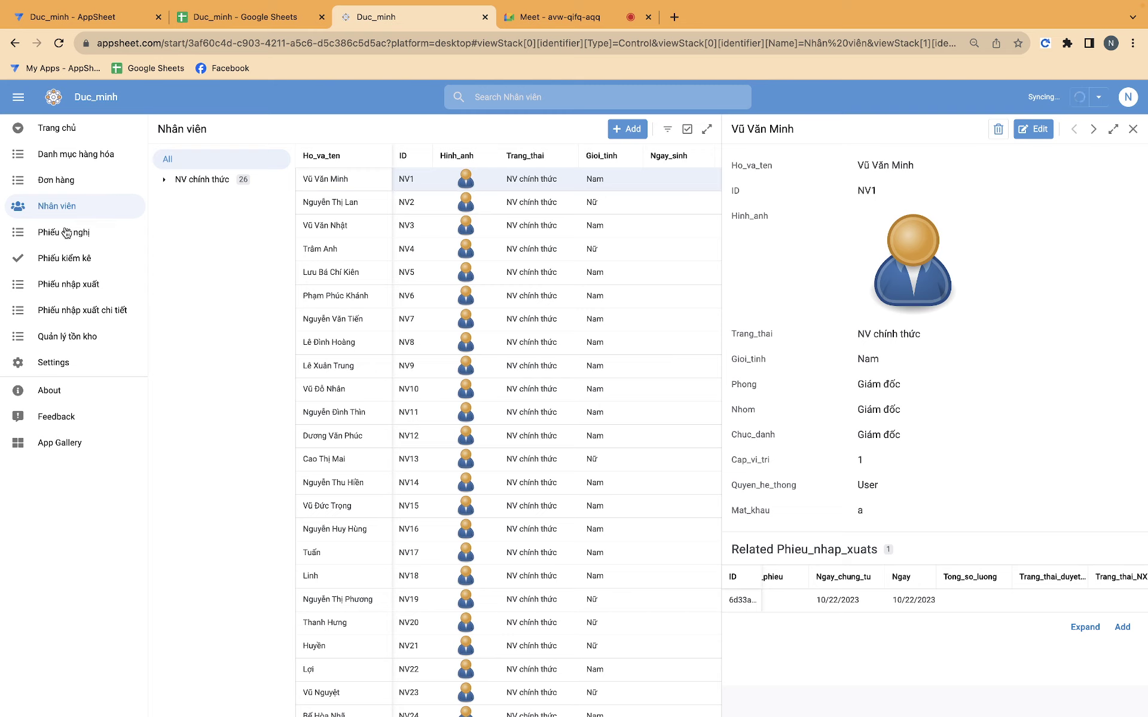
left_click(68, 287)
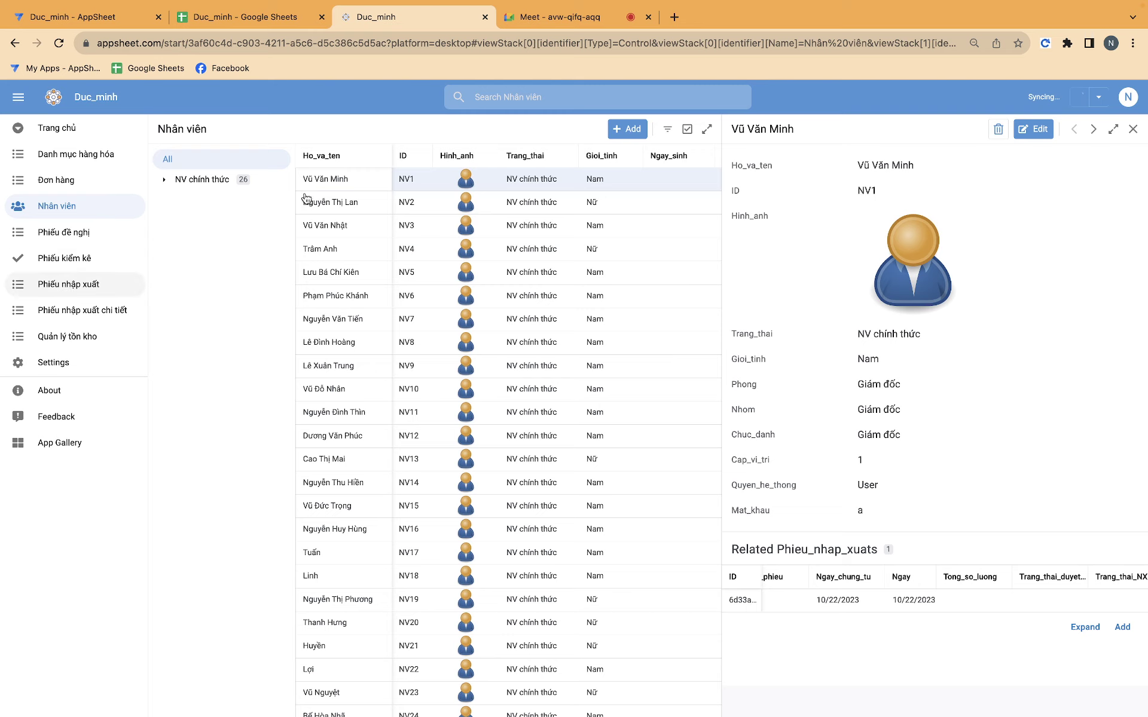
left_click(362, 189)
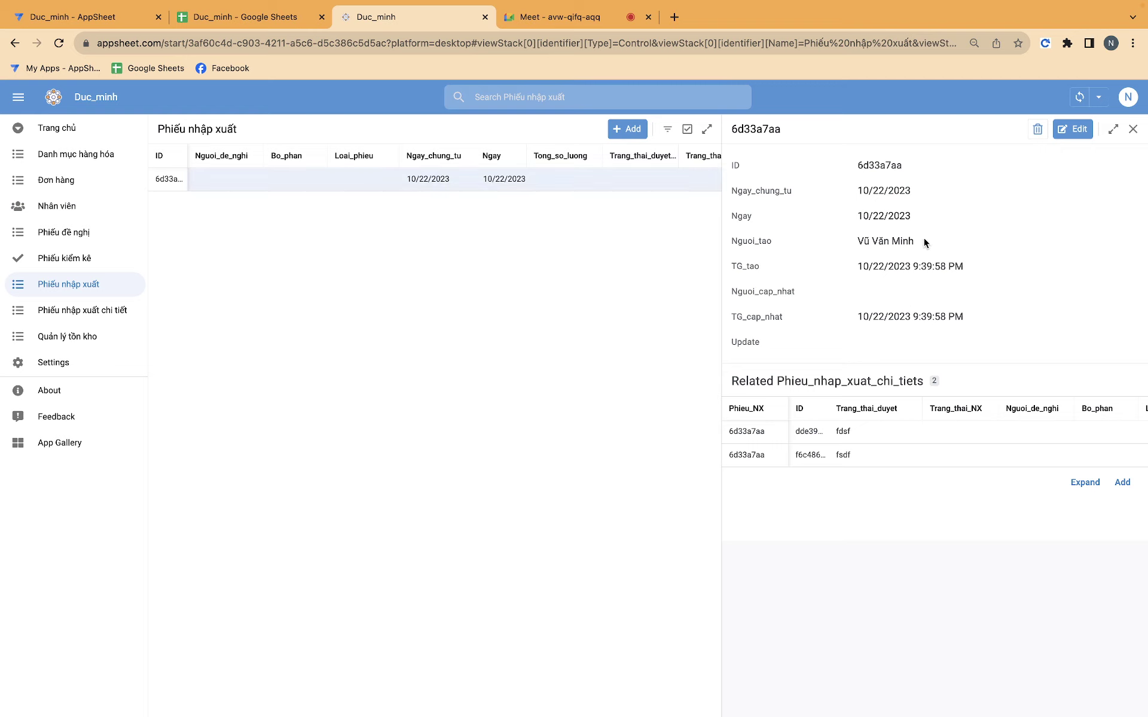
mouse_move(924, 242)
left_mouse_down()
mouse_move(871, 240)
mouse_move(924, 248)
left_mouse_up()
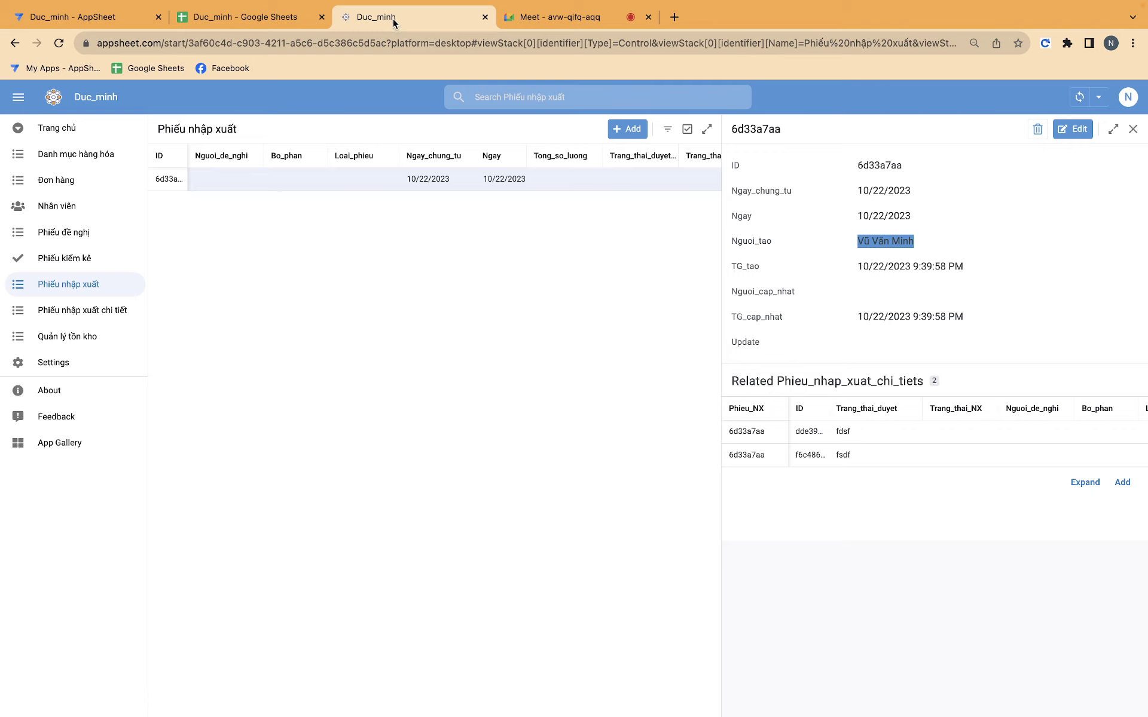
left_click(34, 126)
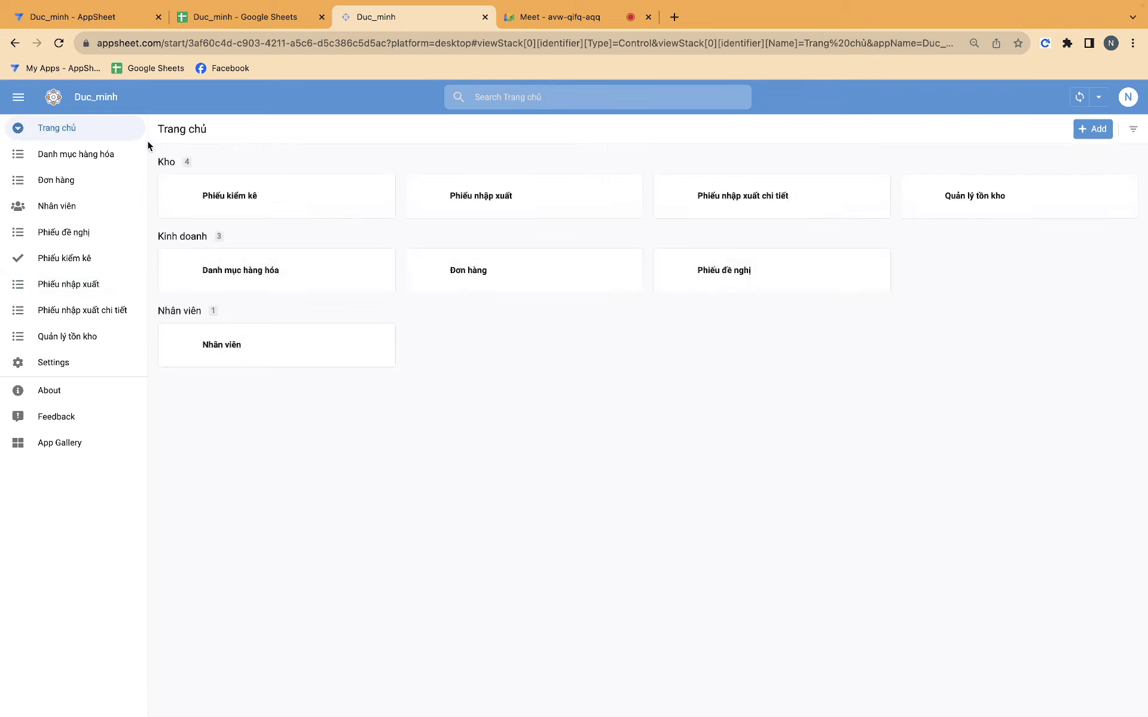